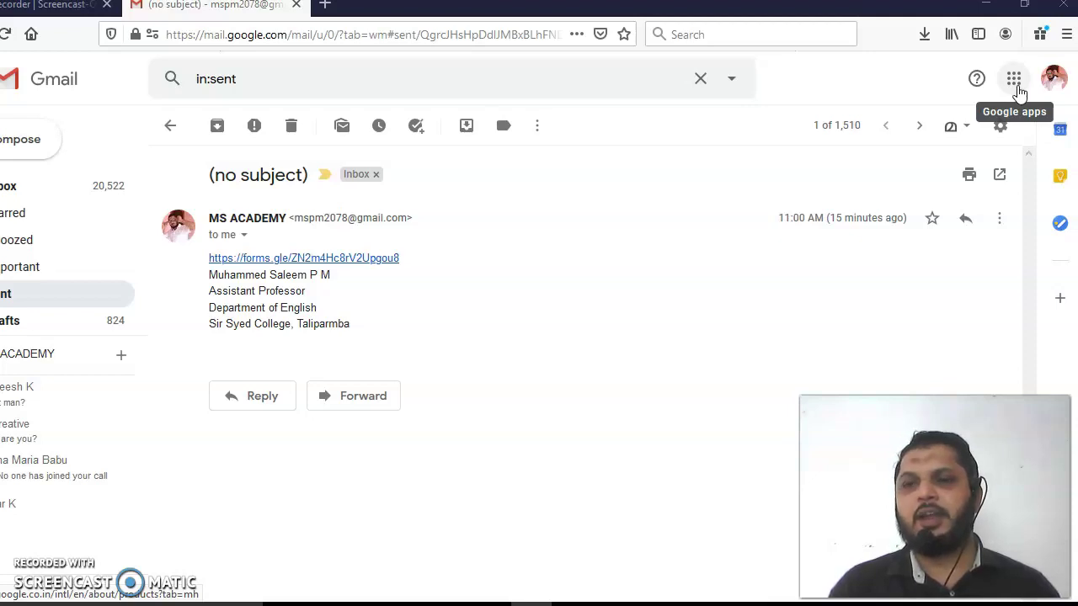
Open Google Drive in a new tab from the Gmail apps menu.
left_click(1019, 89)
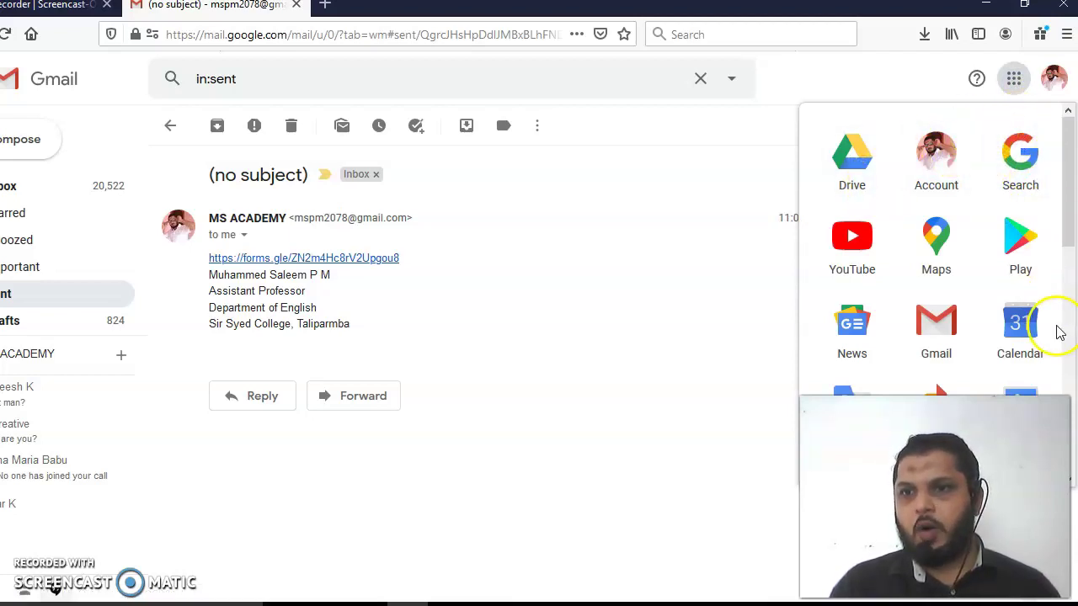
left_click(852, 161)
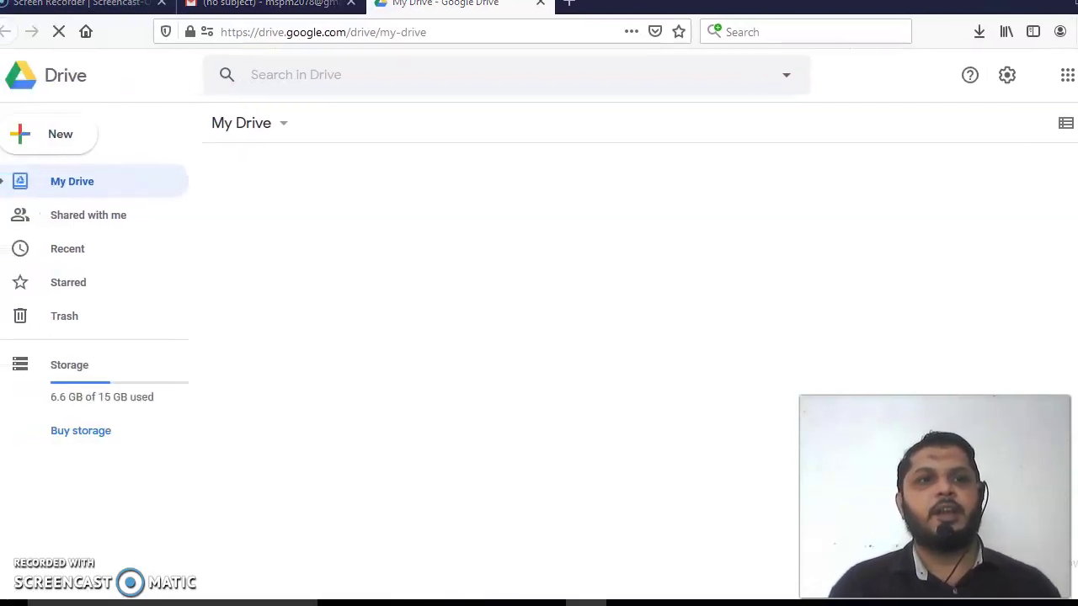
Create a blank Google Form from Drive's New > More menu.
left_click(42, 143)
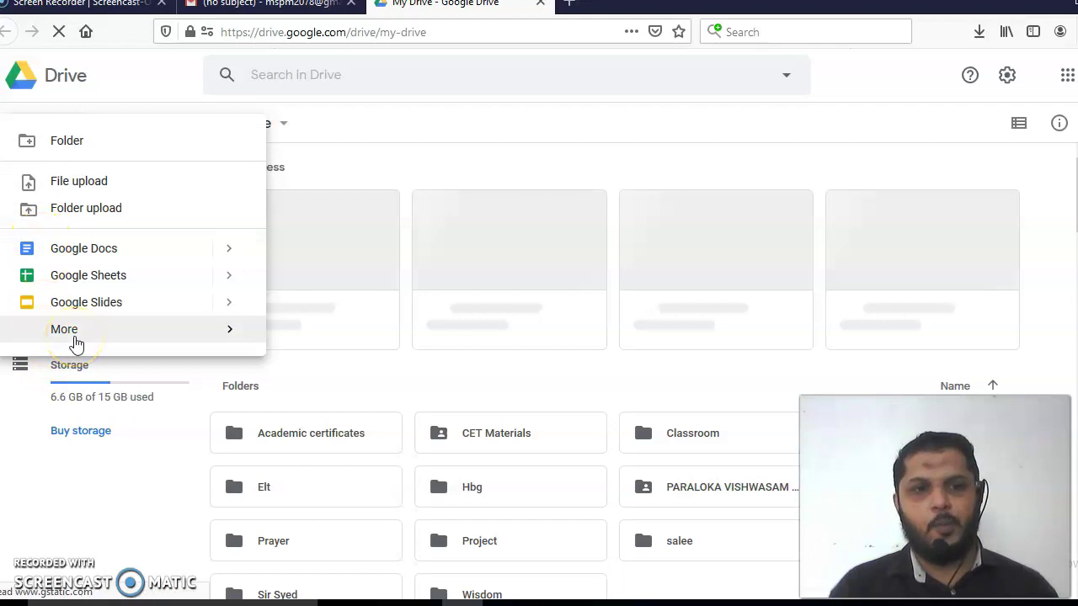
left_click(233, 339)
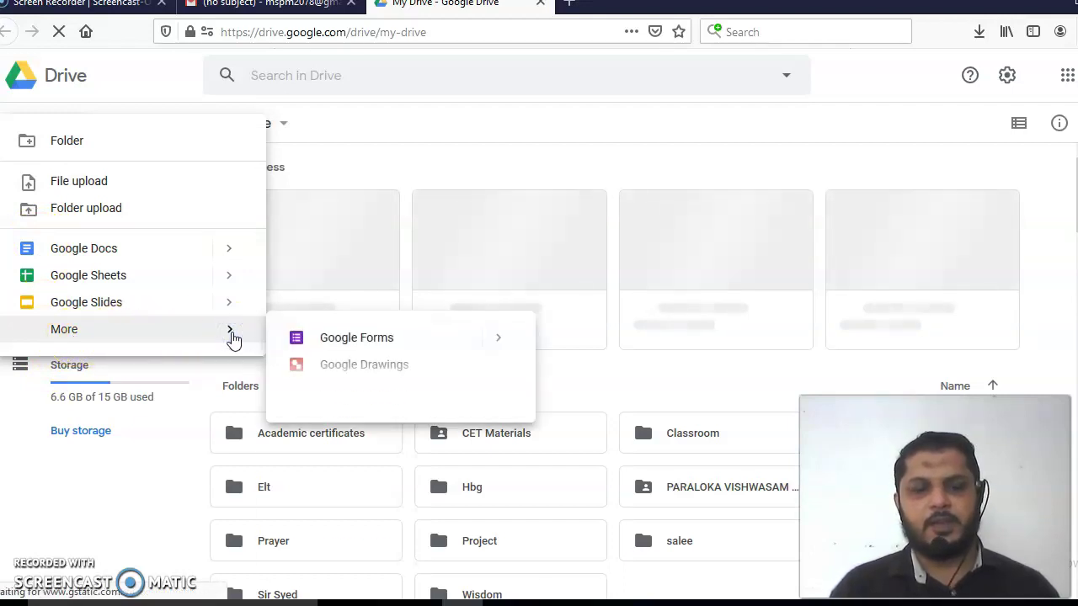
left_click(361, 345)
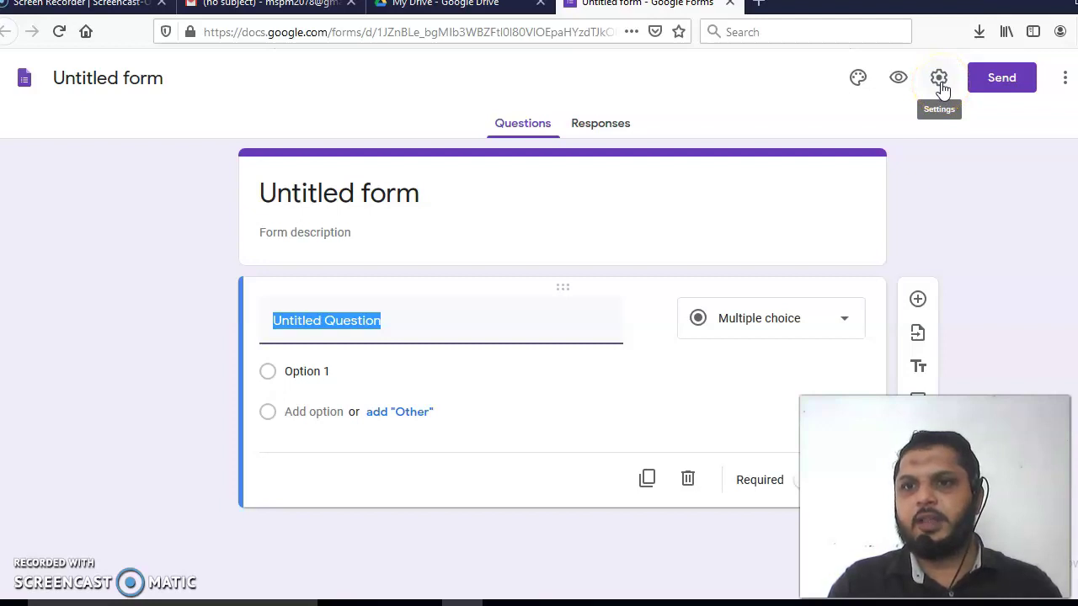
Turn on 'Make this a quiz' in the form's Quizzes settings and save it.
left_click(940, 80)
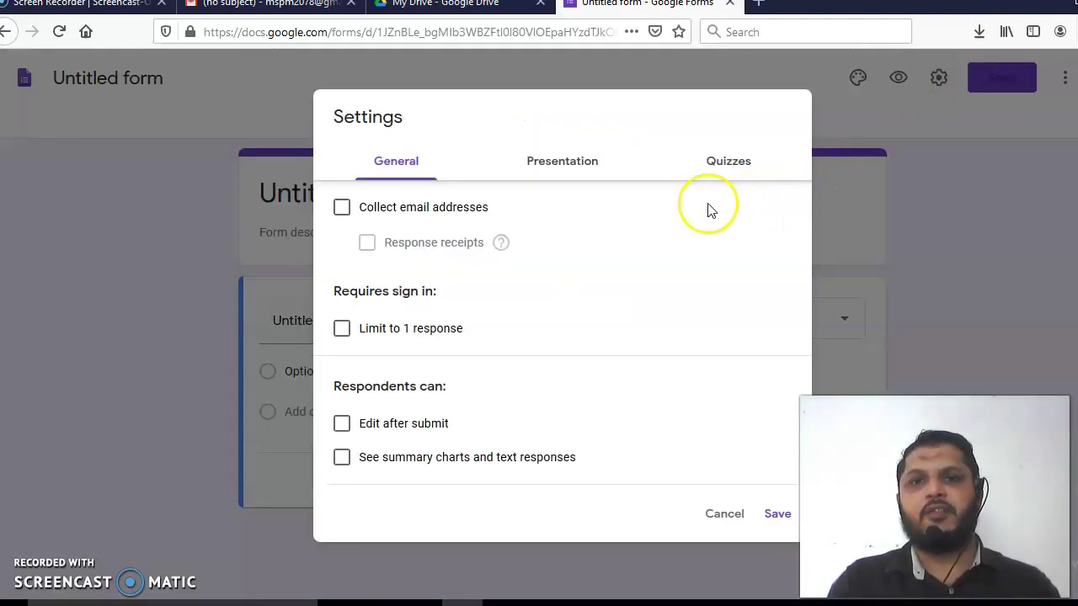
left_click(736, 171)
left_click(696, 177)
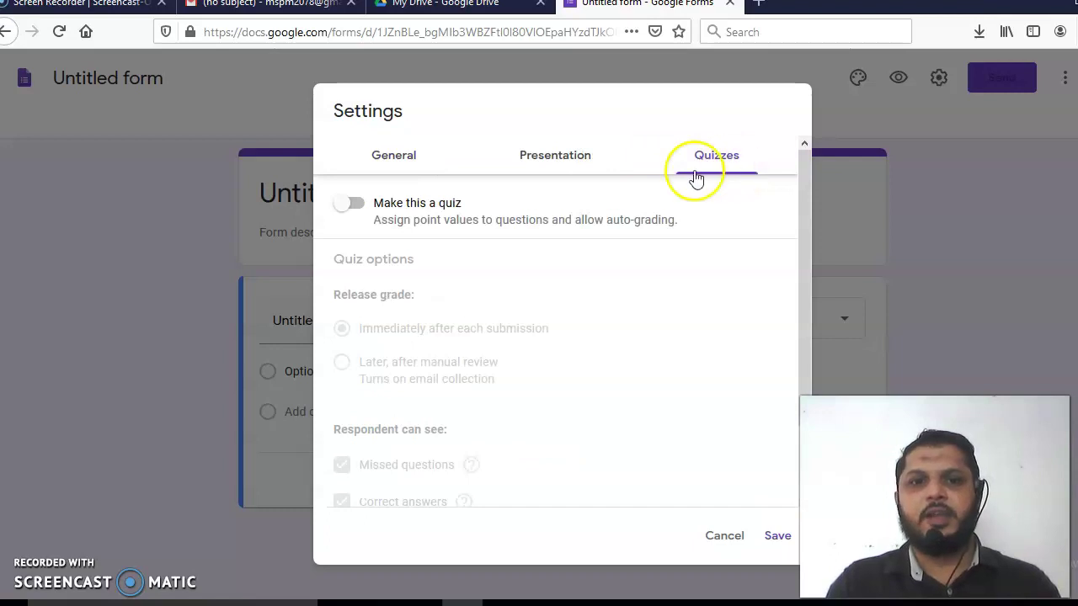
left_click(357, 204)
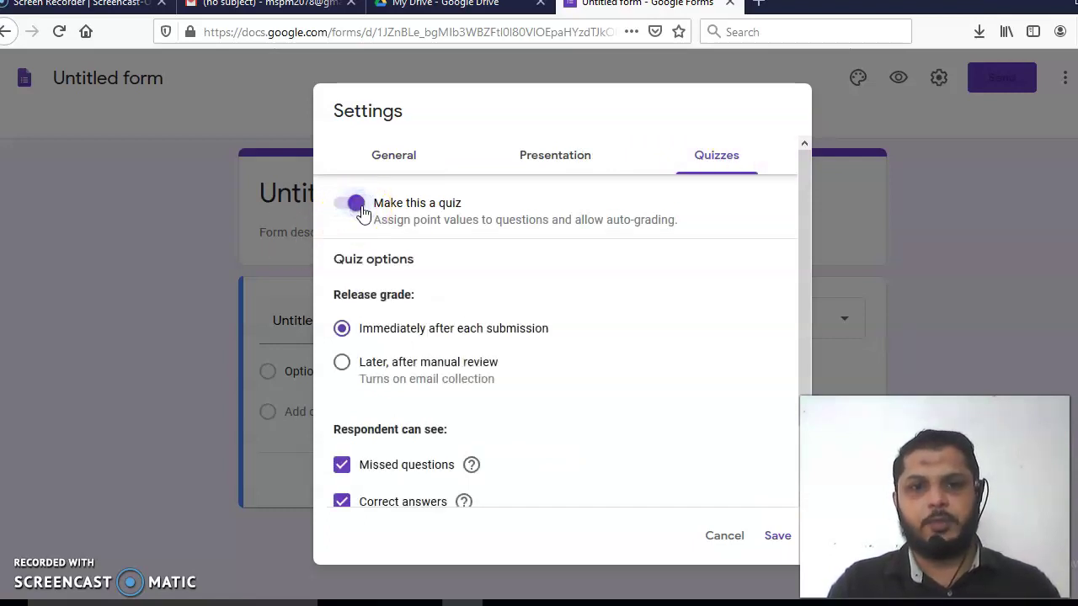
left_click(778, 539)
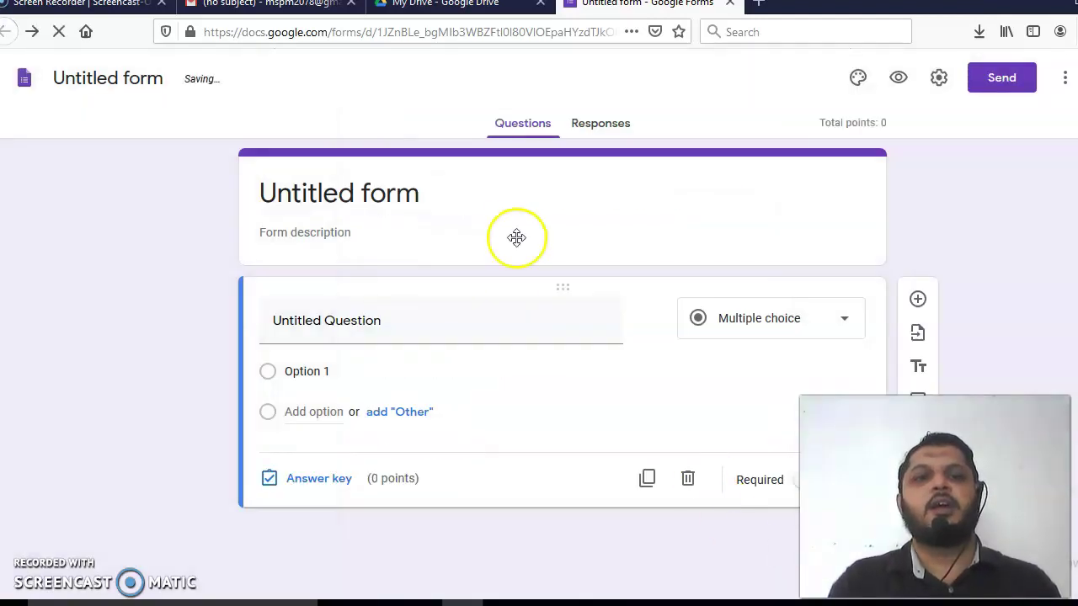
Title the form 'Literature Quiz' and enter question 1, 'Who wrote Waste land'.
left_click(427, 192)
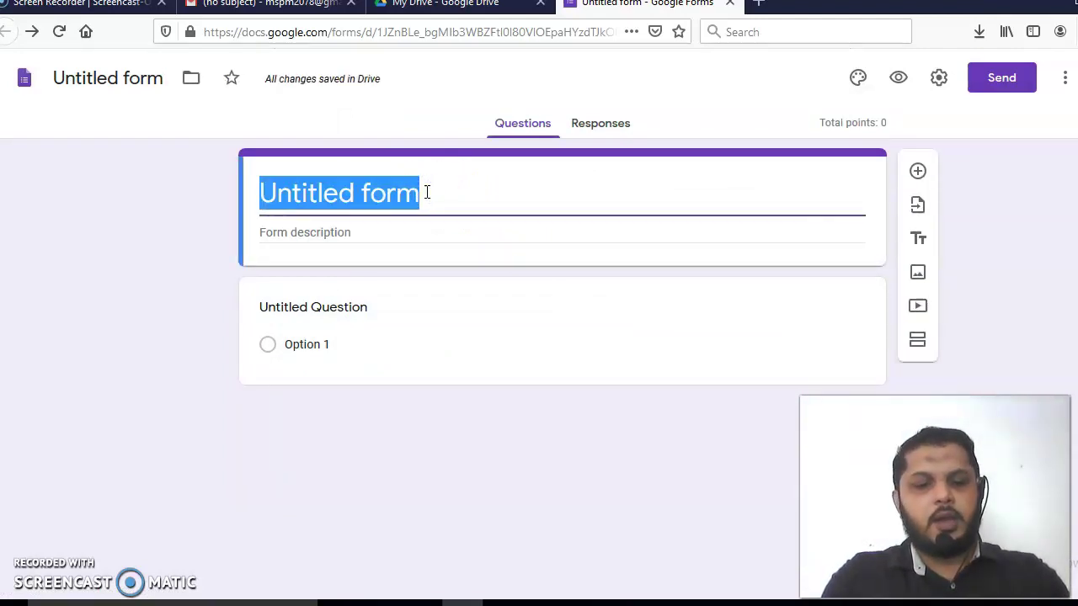
type("Literature ")
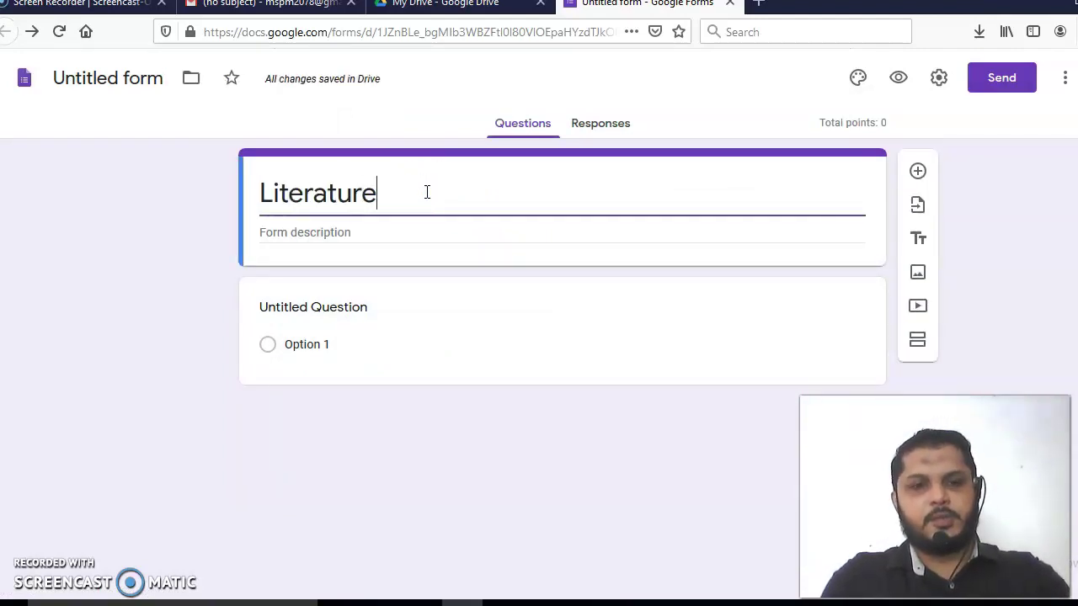
type("Qui")
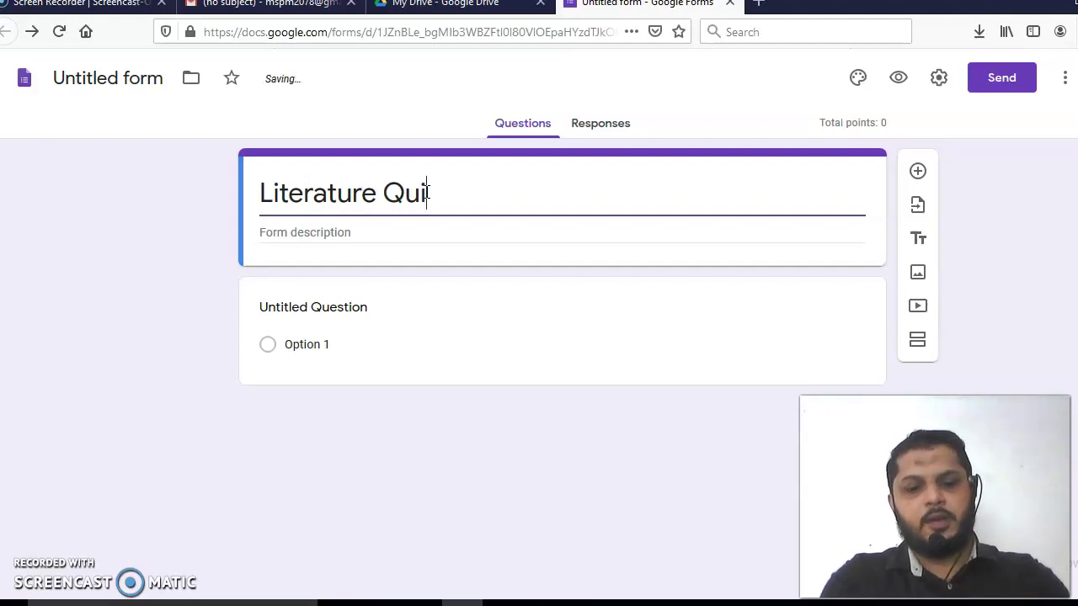
type("z")
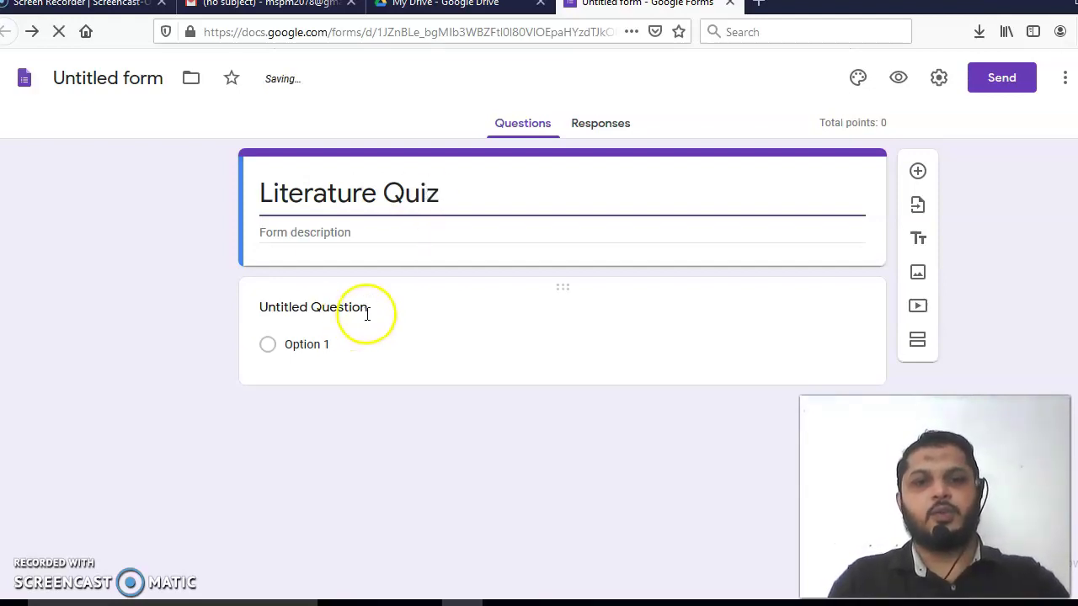
left_click(367, 314)
type("1. ")
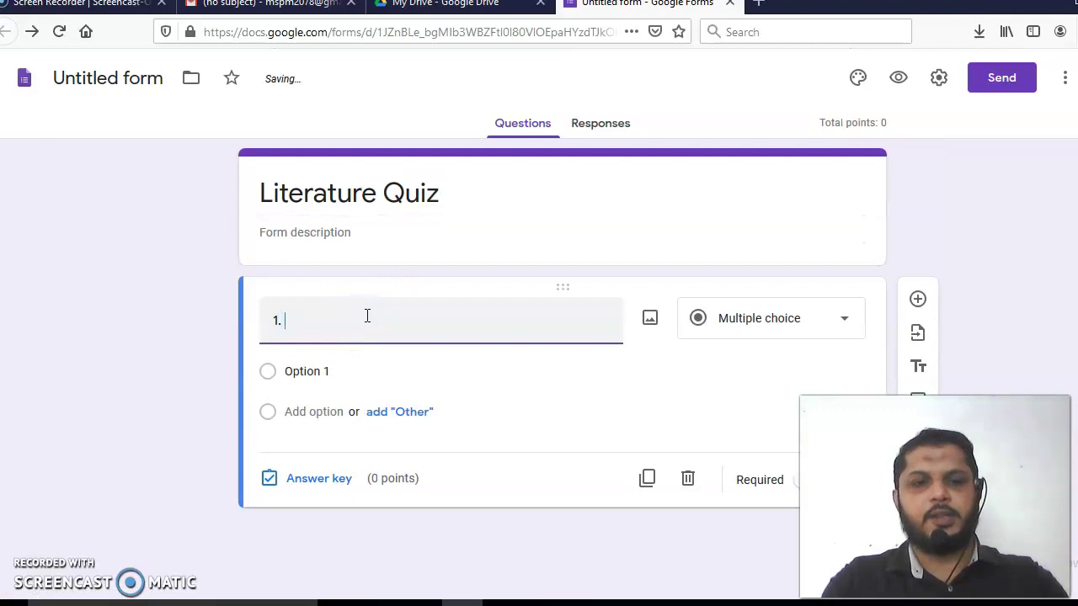
type("Who ")
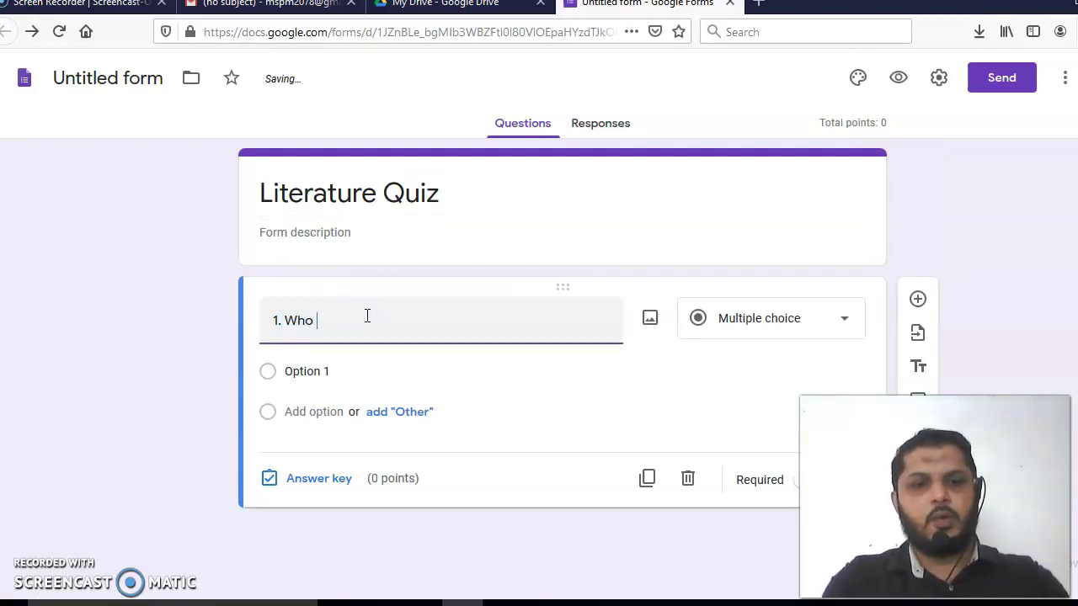
type("wrote ")
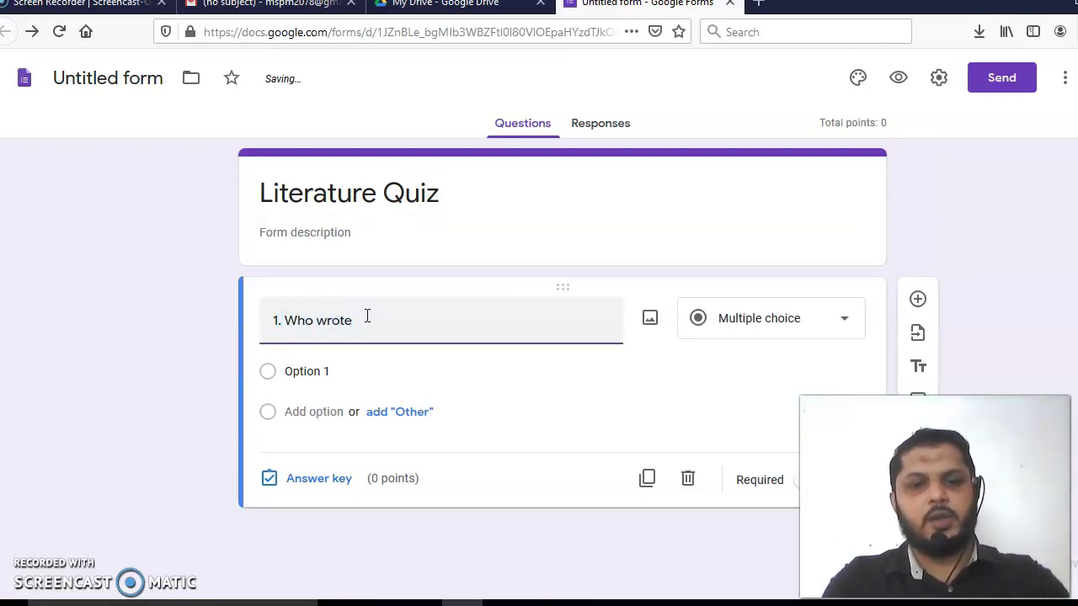
type("Waste la")
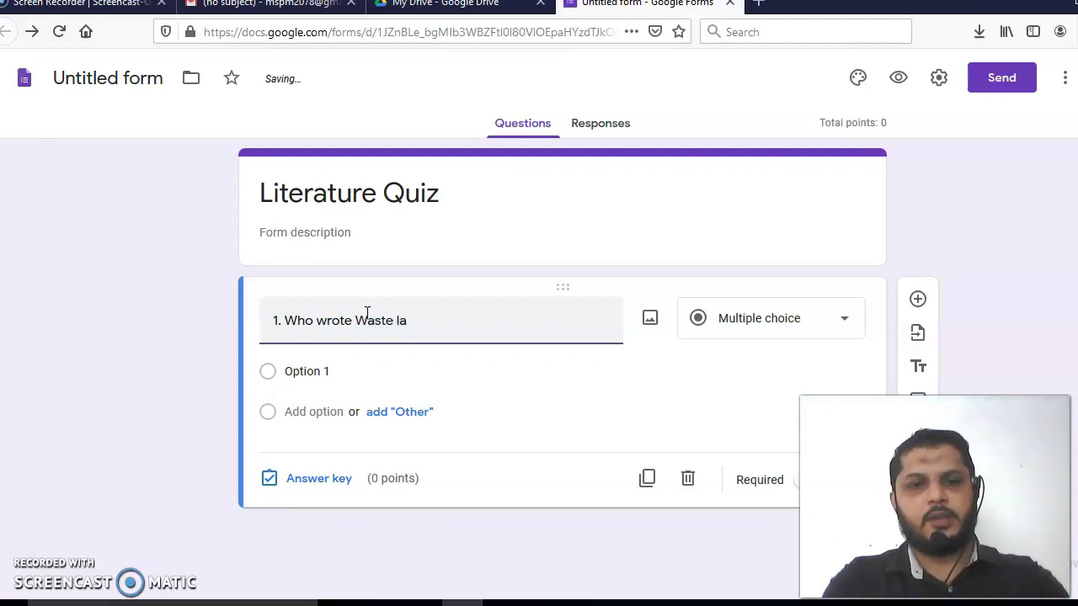
key("BackSpace")
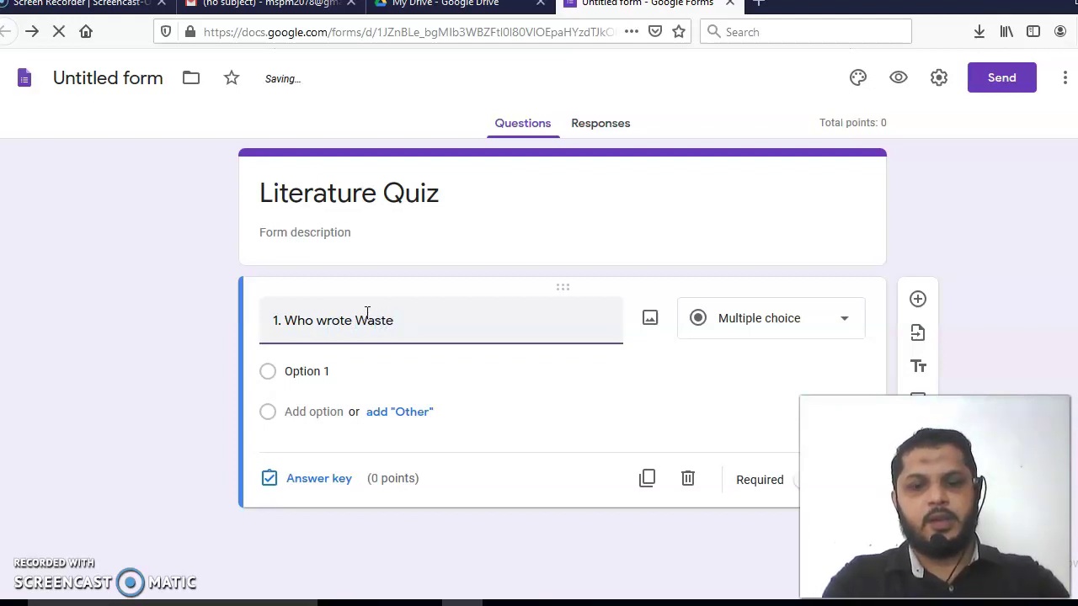
type("nd")
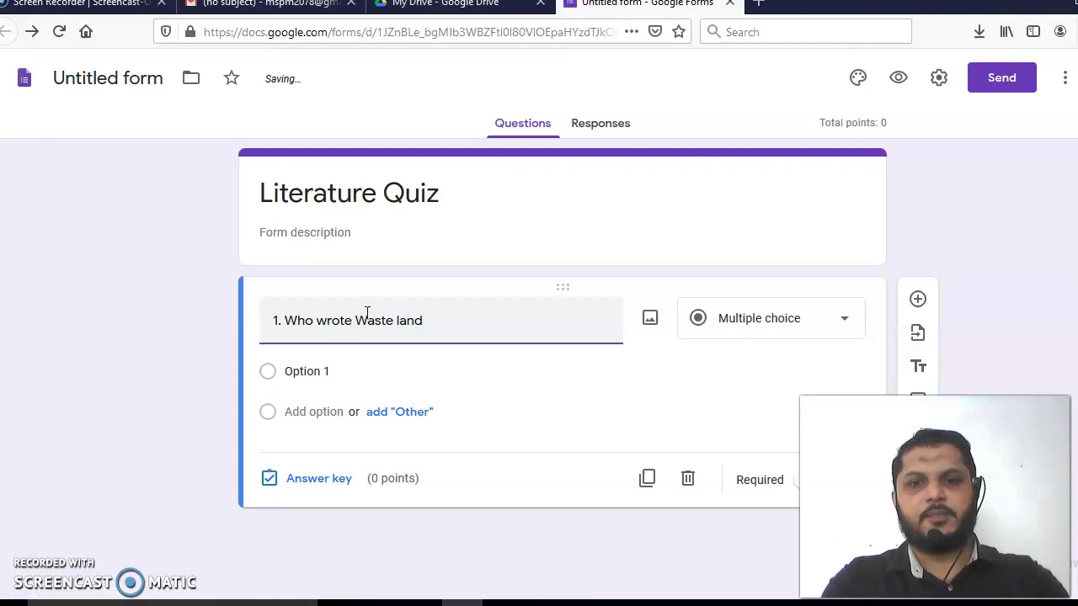
Fill question 1's choices with T.S. Eliot, Arnold and Yeats.
left_click(341, 372)
type("T.S. El")
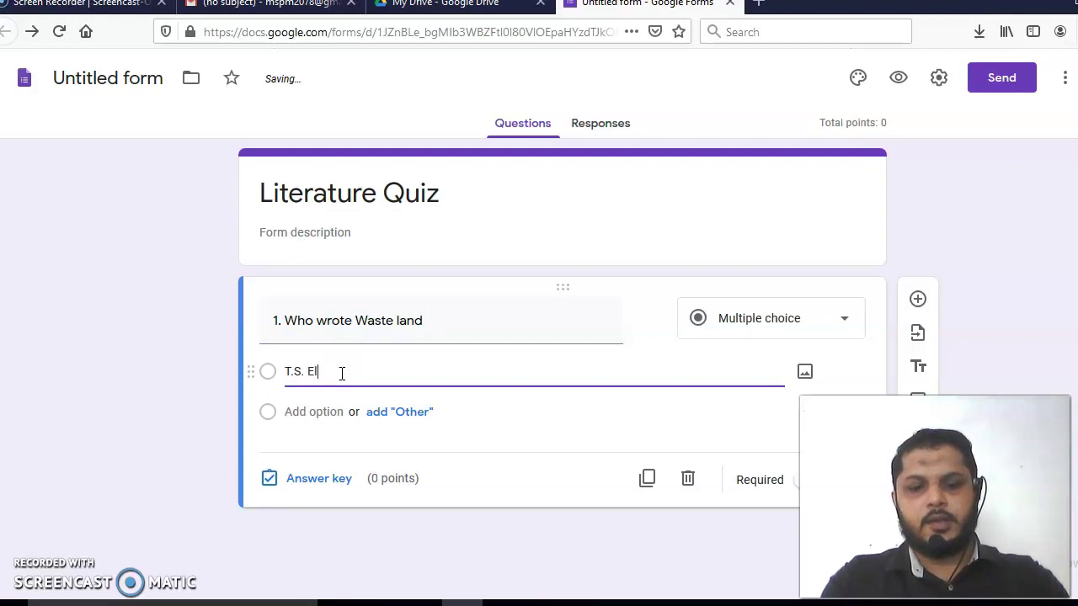
type("iot")
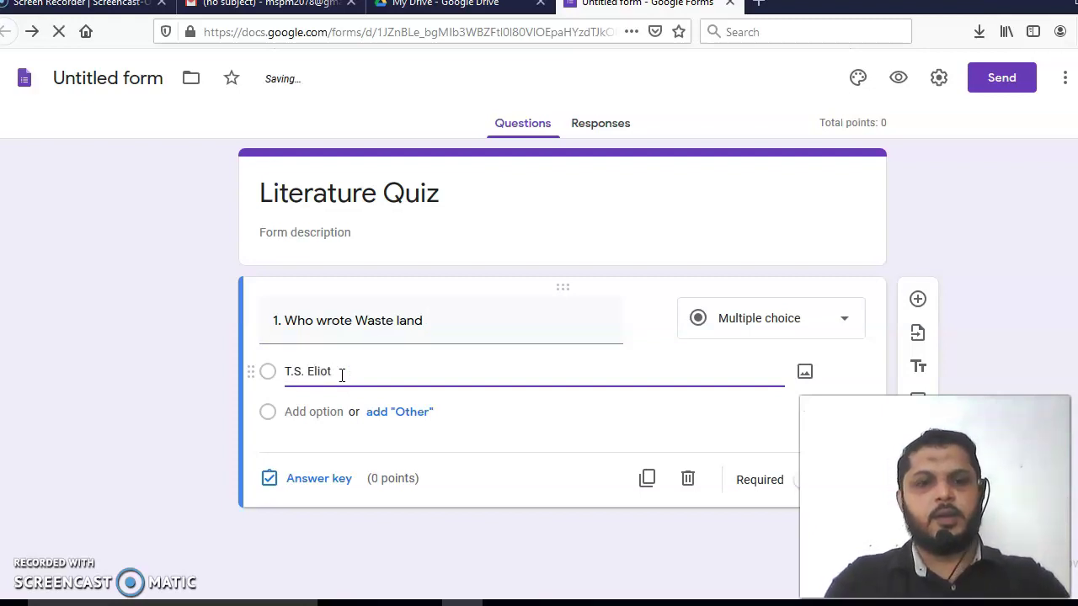
left_click(322, 410)
type("Arnold")
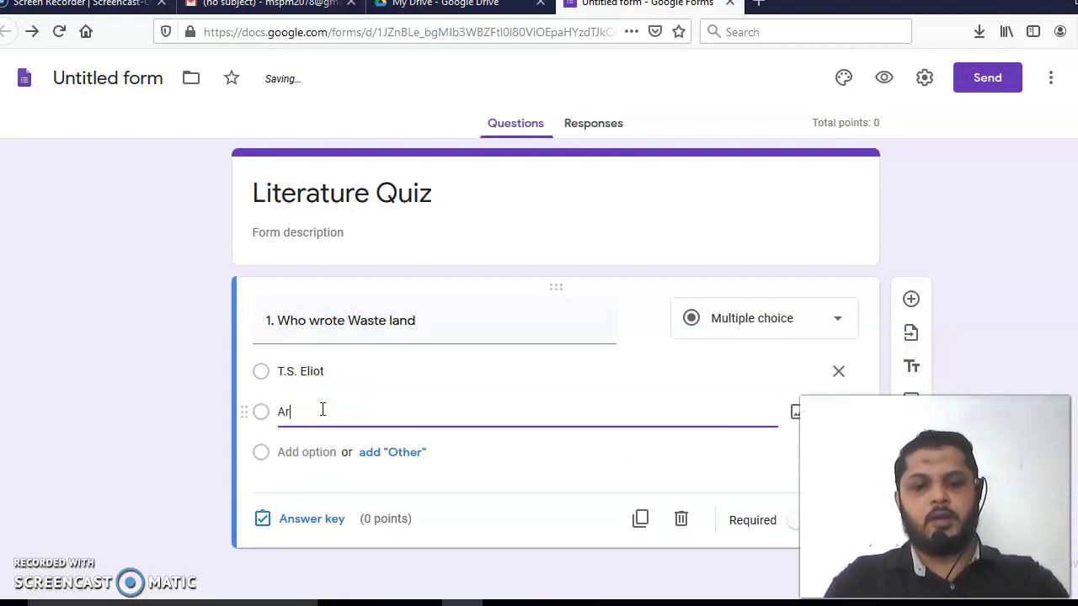
left_click(301, 451)
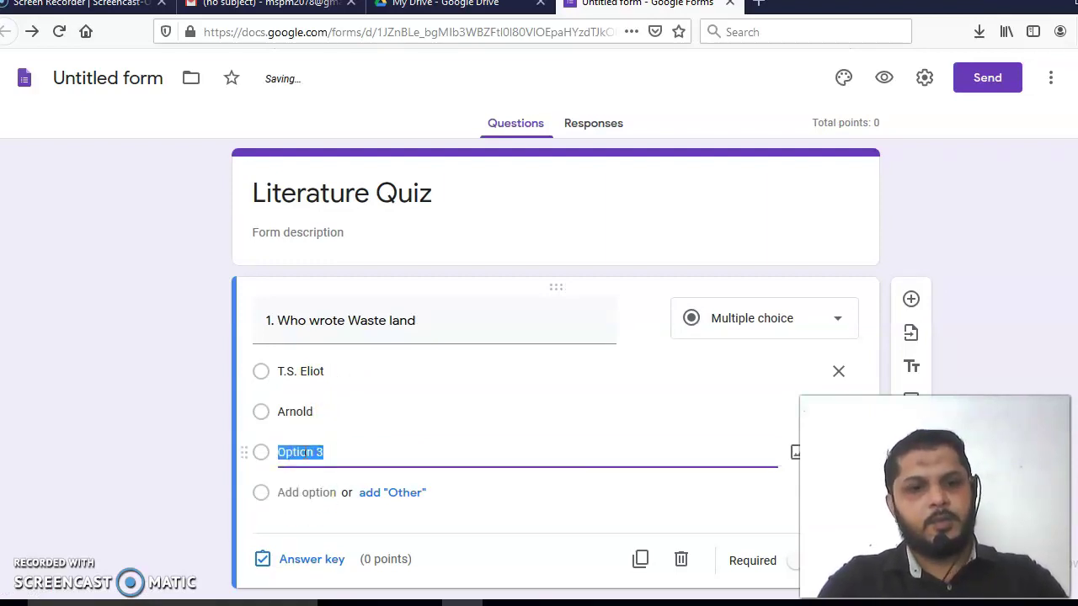
type("Yeats")
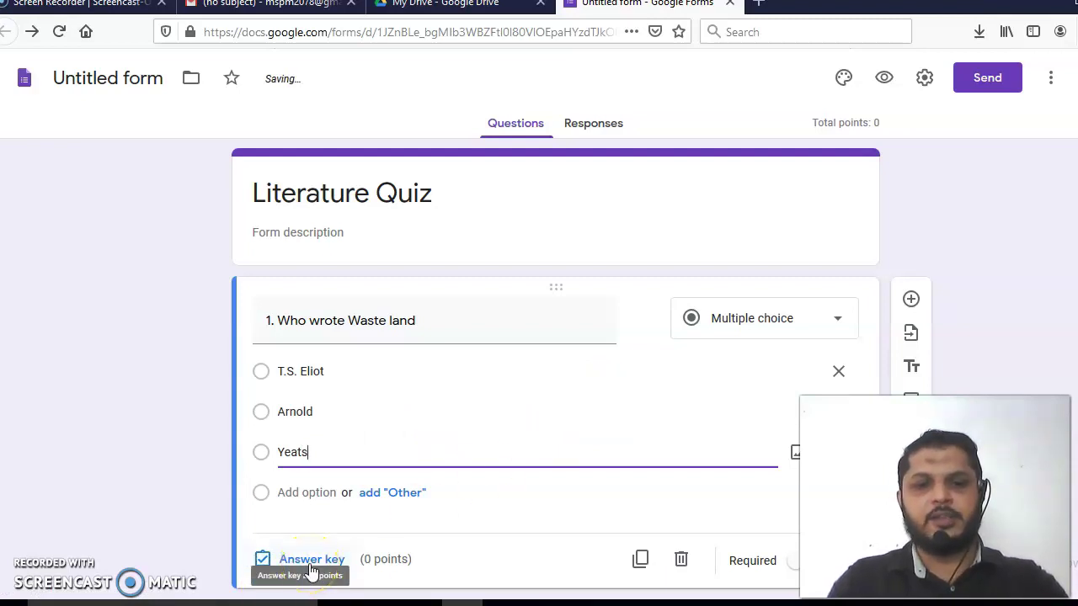
In the answer key, mark T.S. Eliot correct for question 1, worth 1 point.
left_click(310, 559)
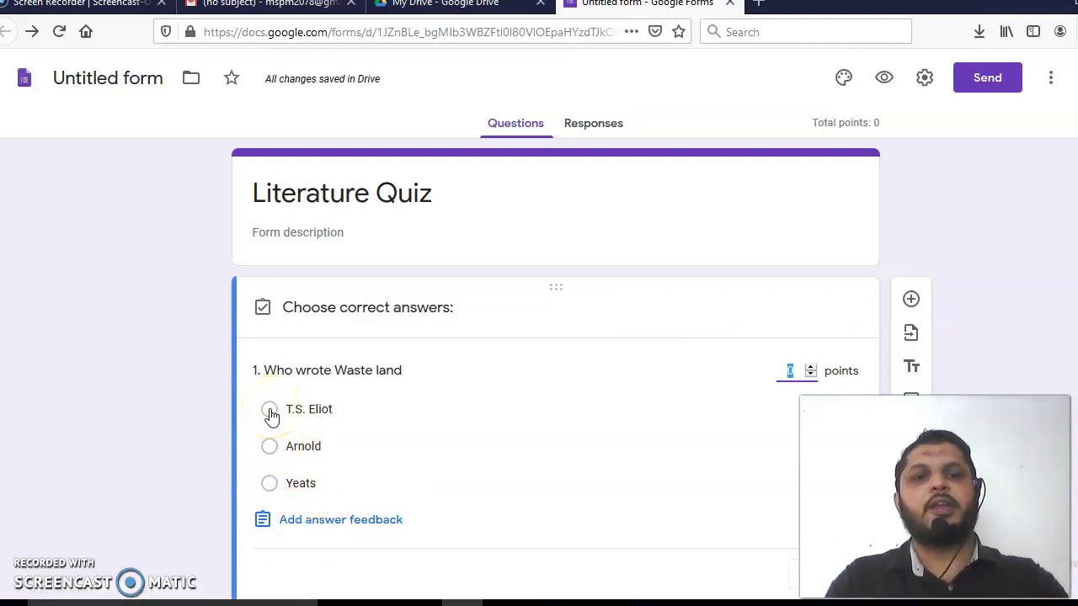
left_click(270, 411)
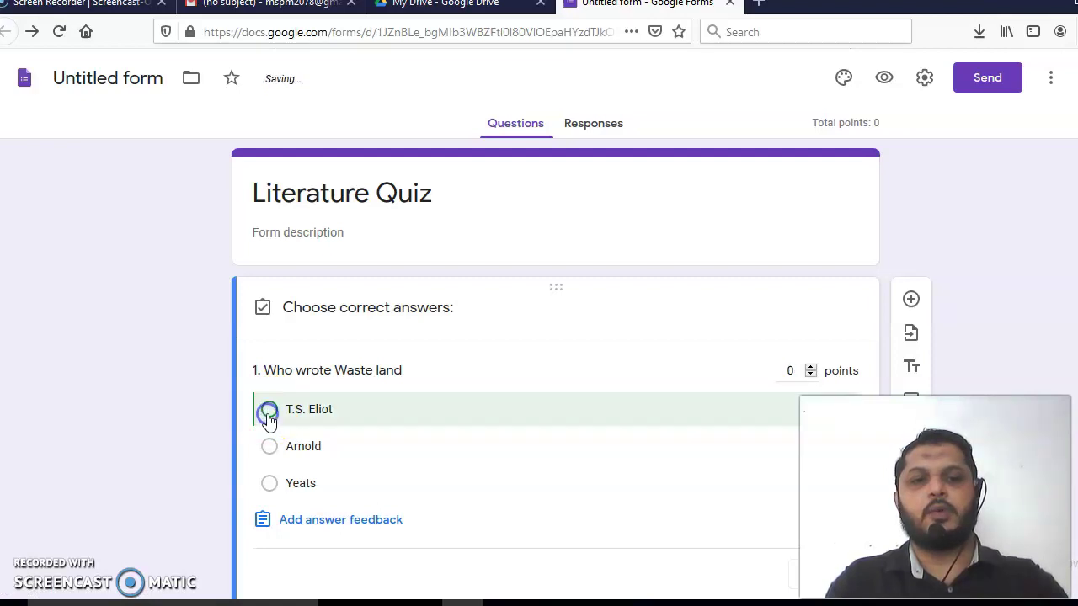
left_click(810, 367)
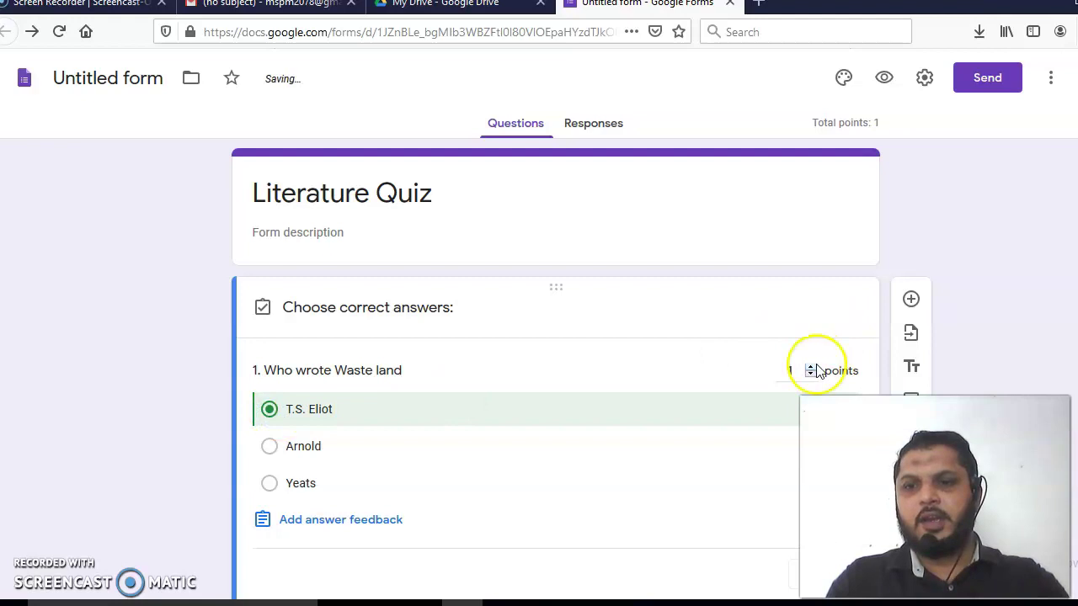
left_click(912, 303)
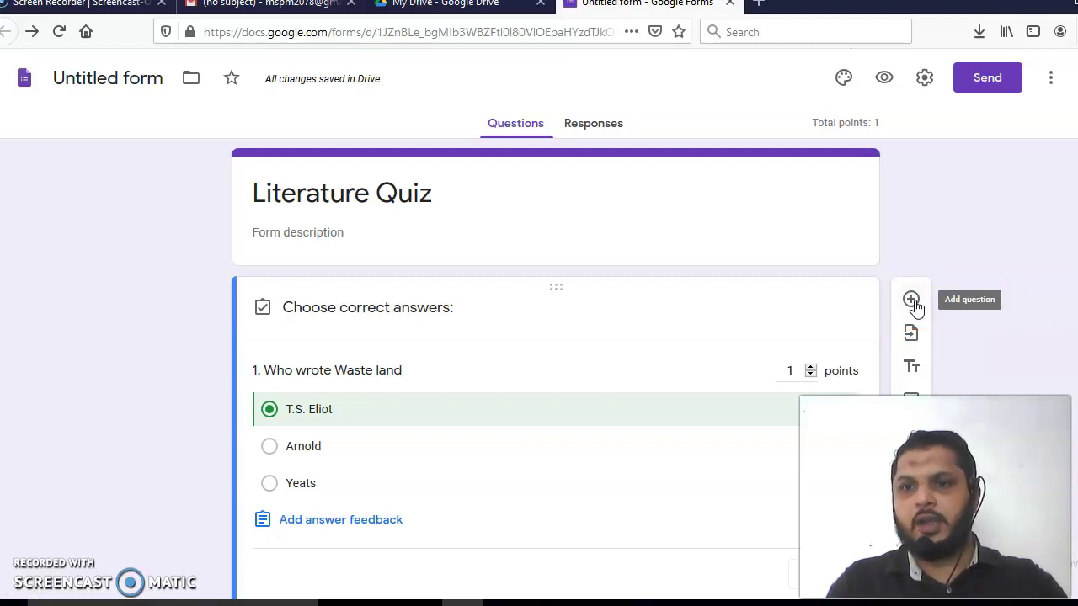
Add question 2, 'To the Light House is a book by....', with choices Eliot, Arnold, Virginia Woolf.
left_click(913, 301)
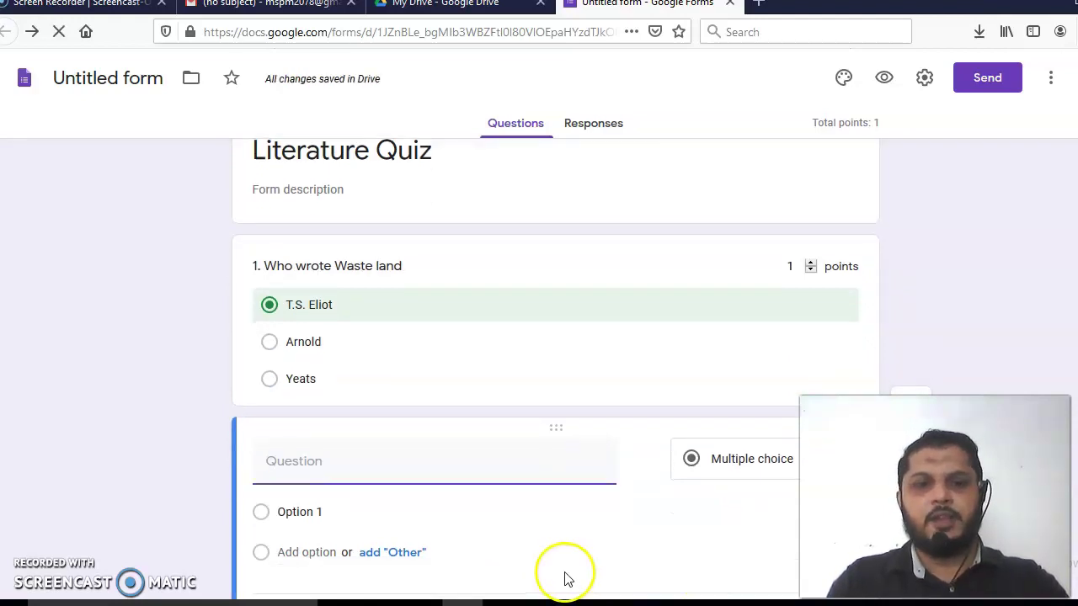
type("2. ")
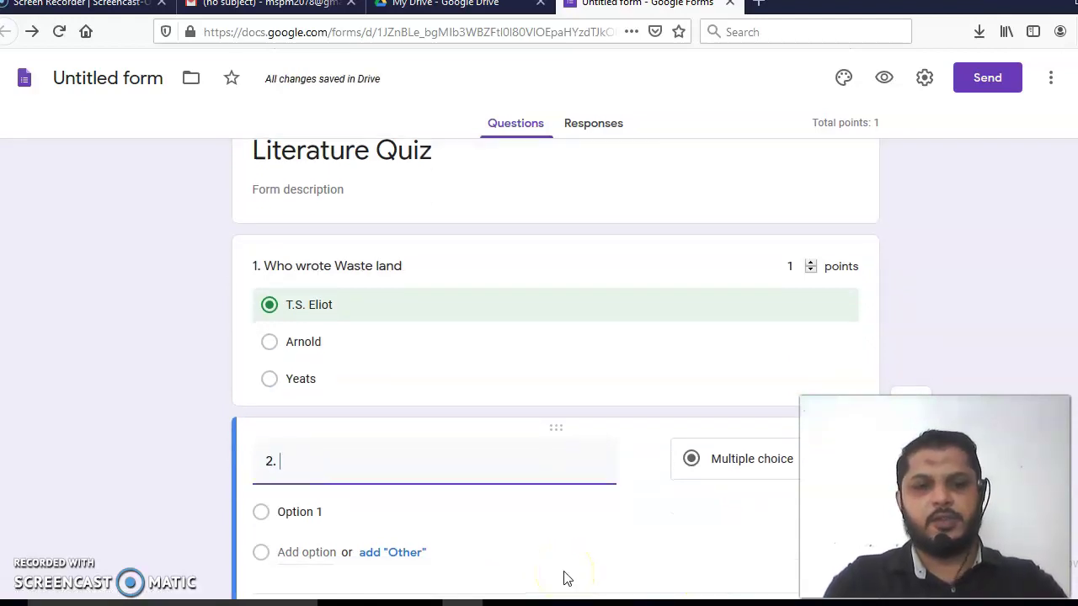
type("To the ")
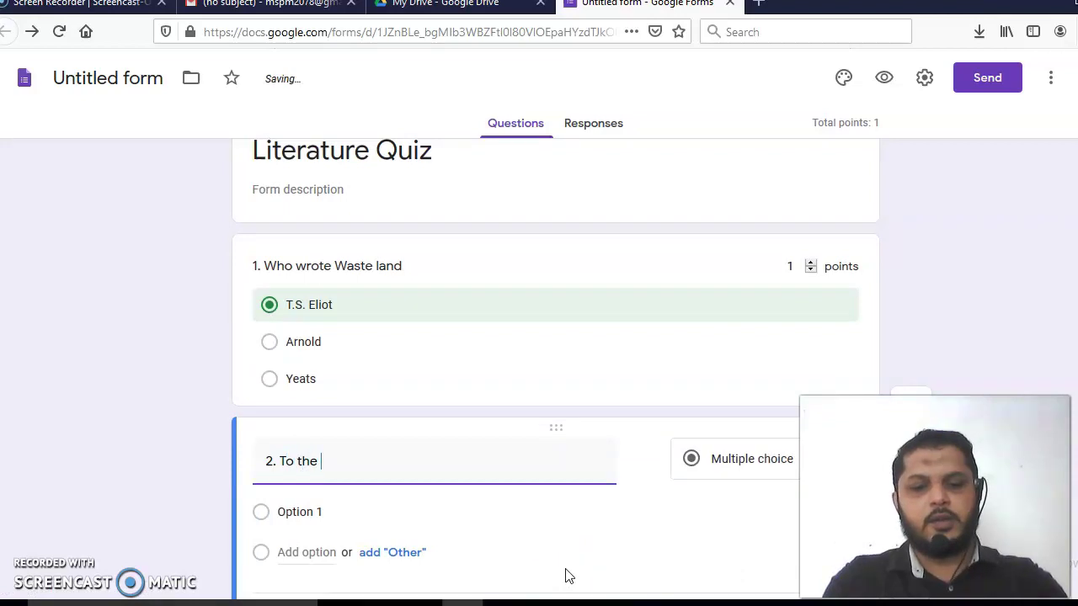
type("Light Ho")
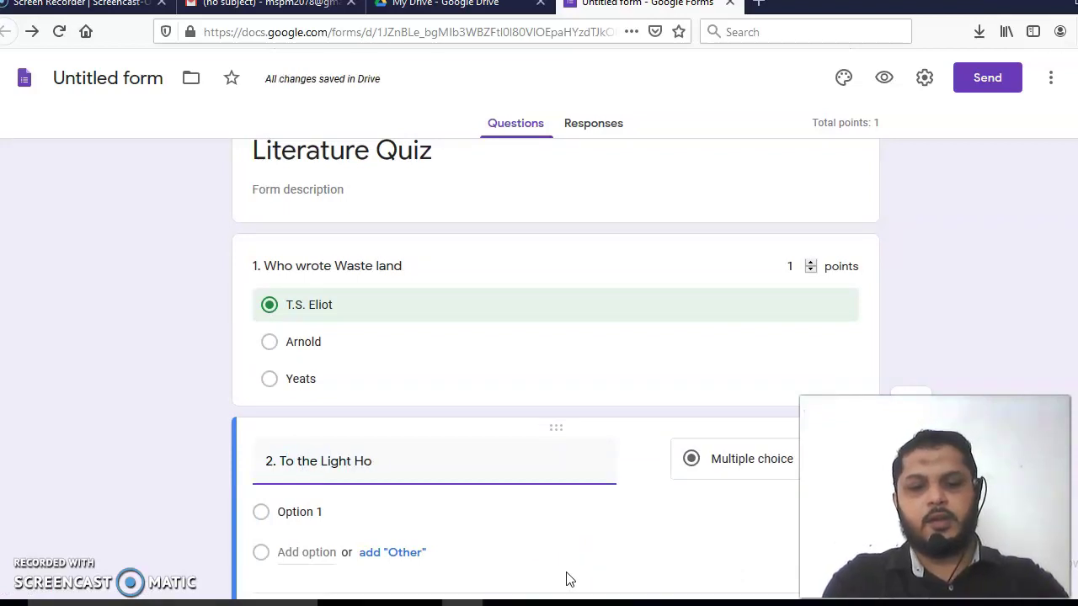
type("use is")
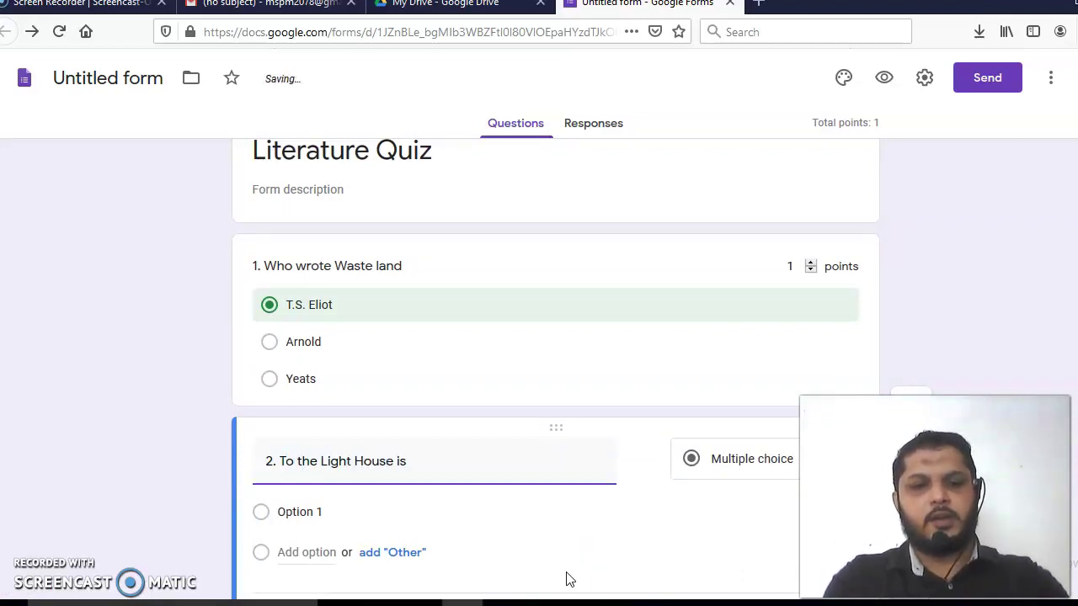
type(" a boo")
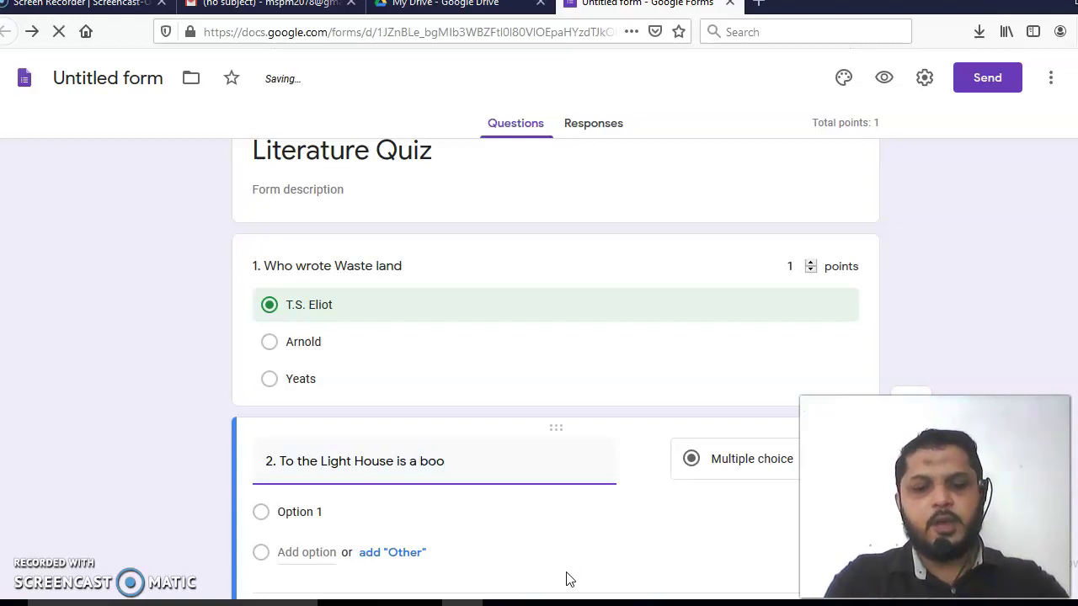
type("k by....")
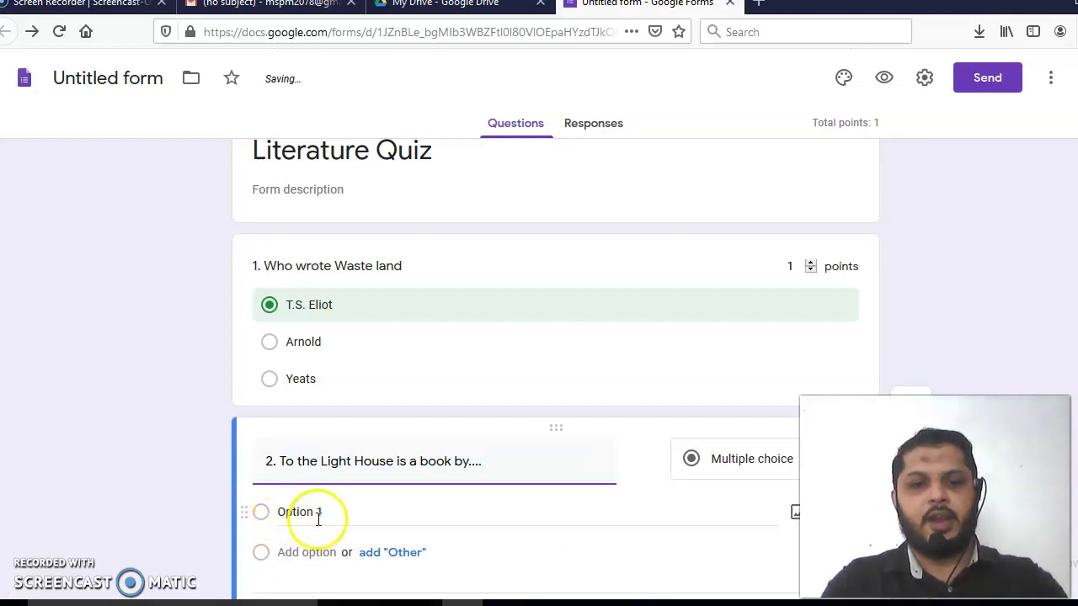
left_click(320, 513)
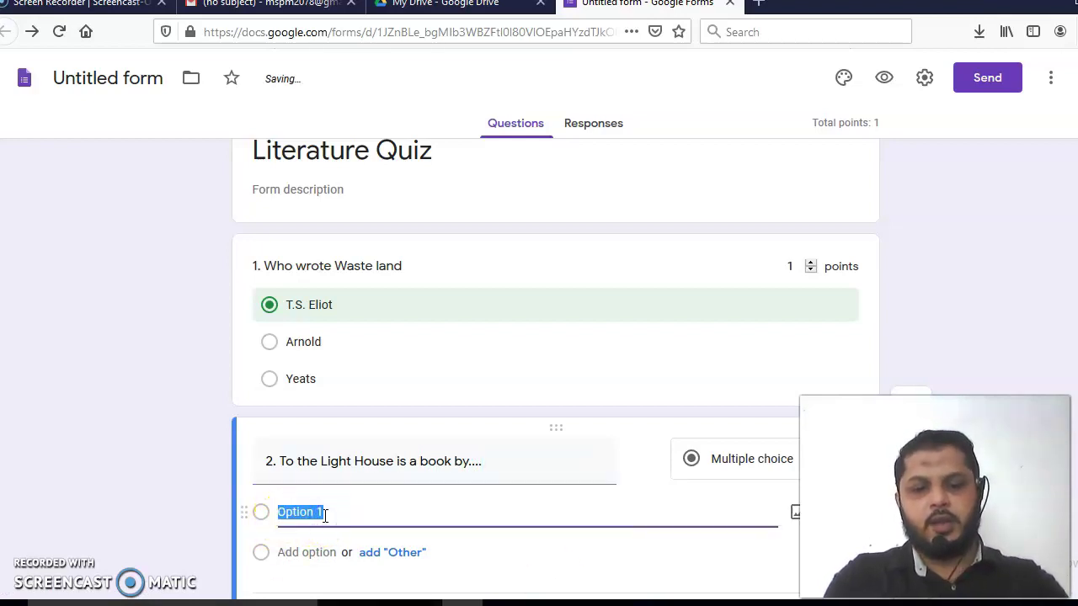
type("Eliot")
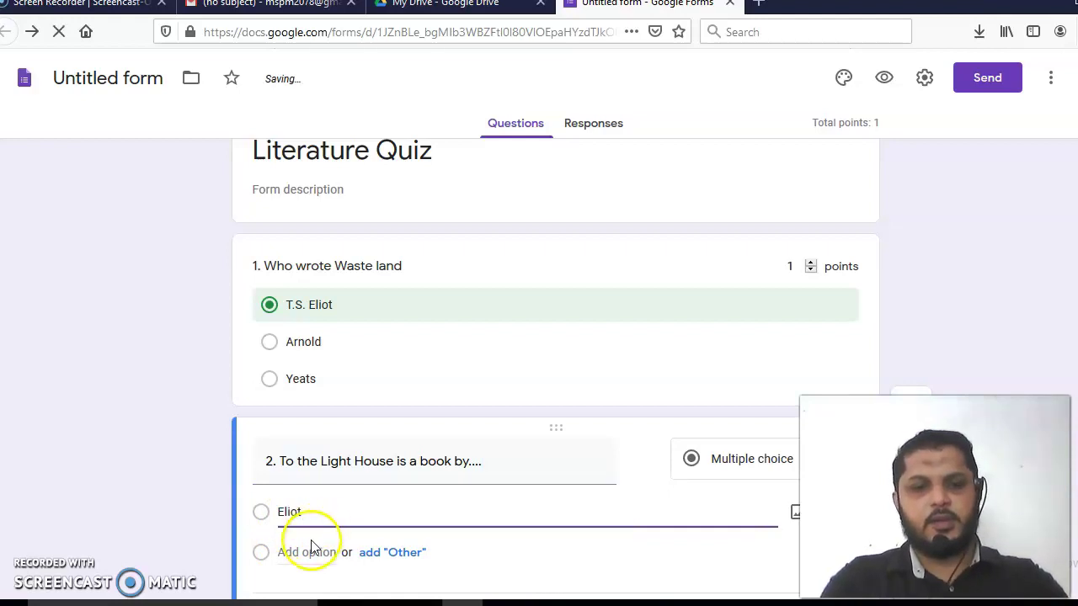
left_click(307, 552)
type("Arnold")
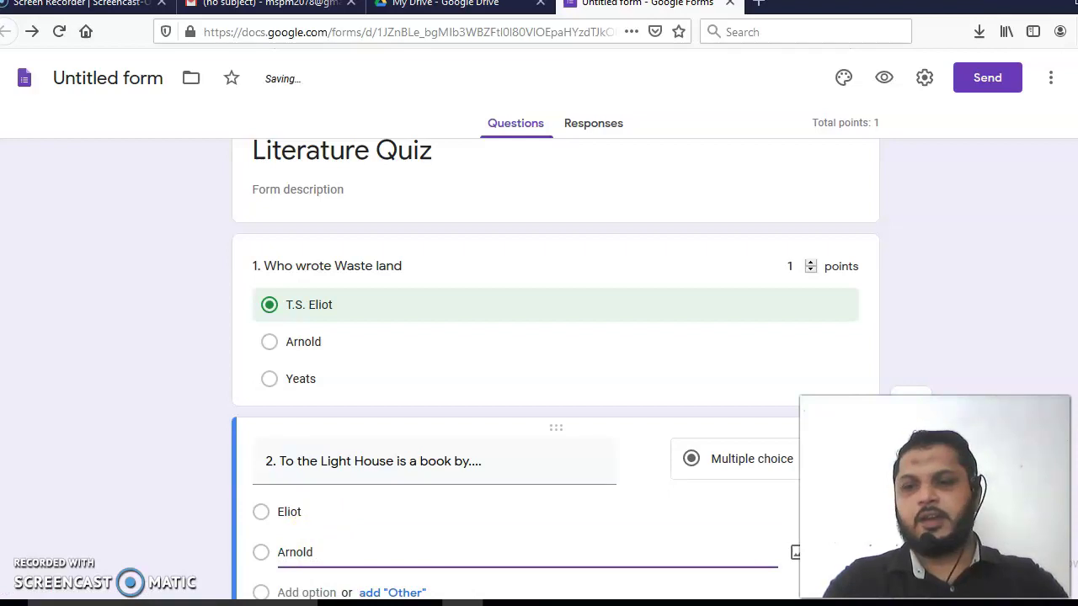
scroll(584, 447, "down", 2)
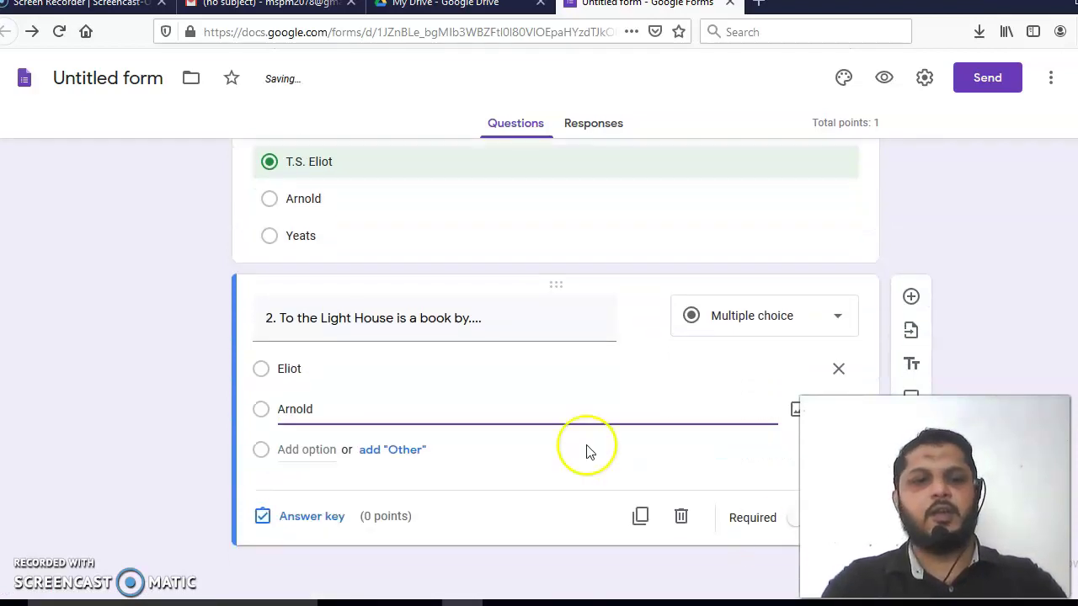
left_click(334, 450)
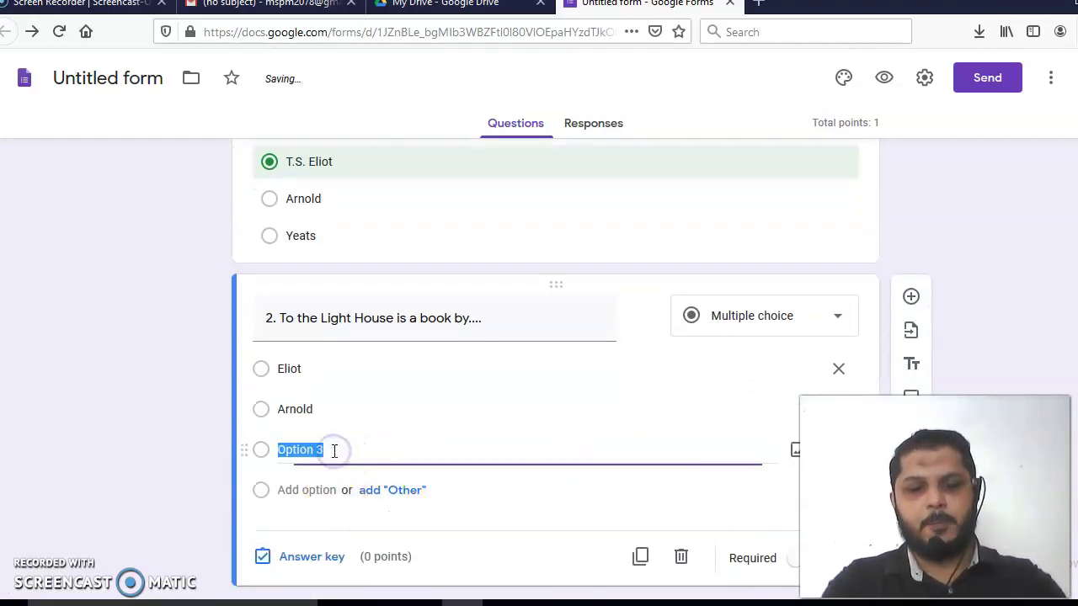
type("Virginia ")
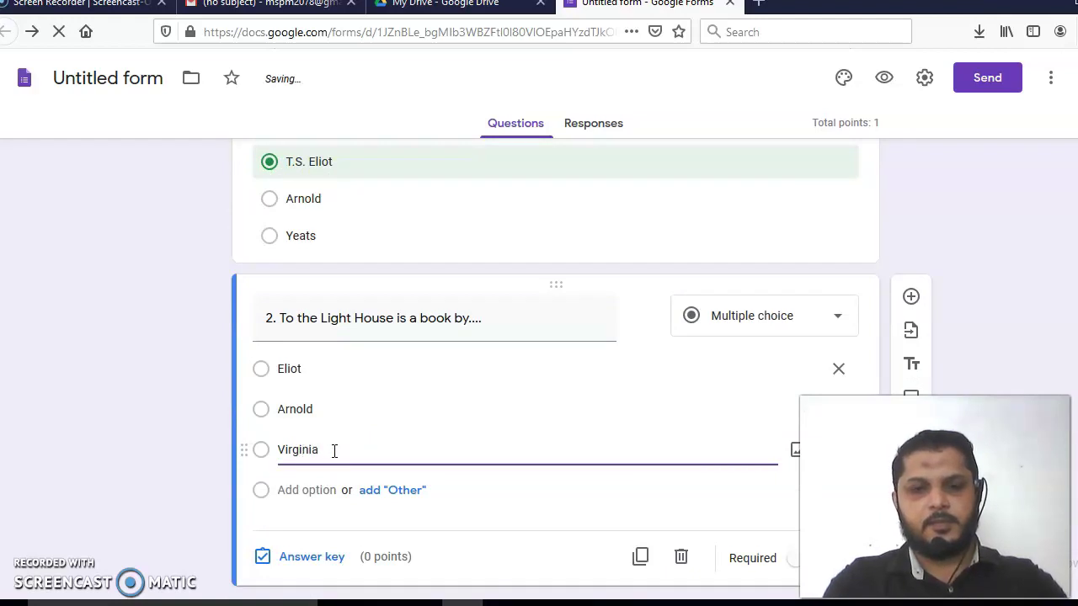
type("Woolf")
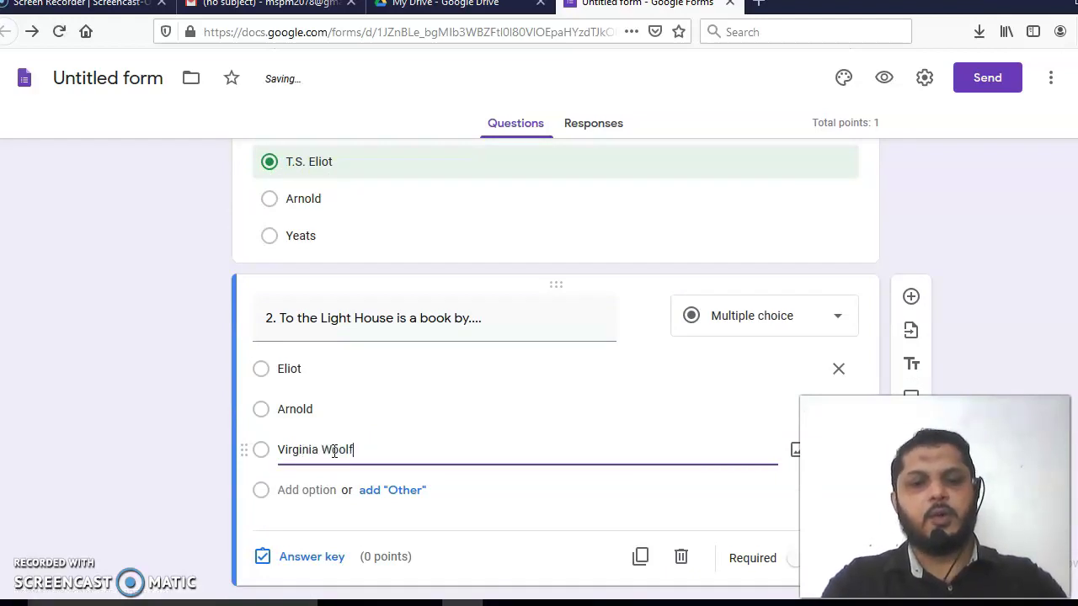
Set Virginia Woolf as question 2's correct answer, worth 1 point.
left_click(301, 555)
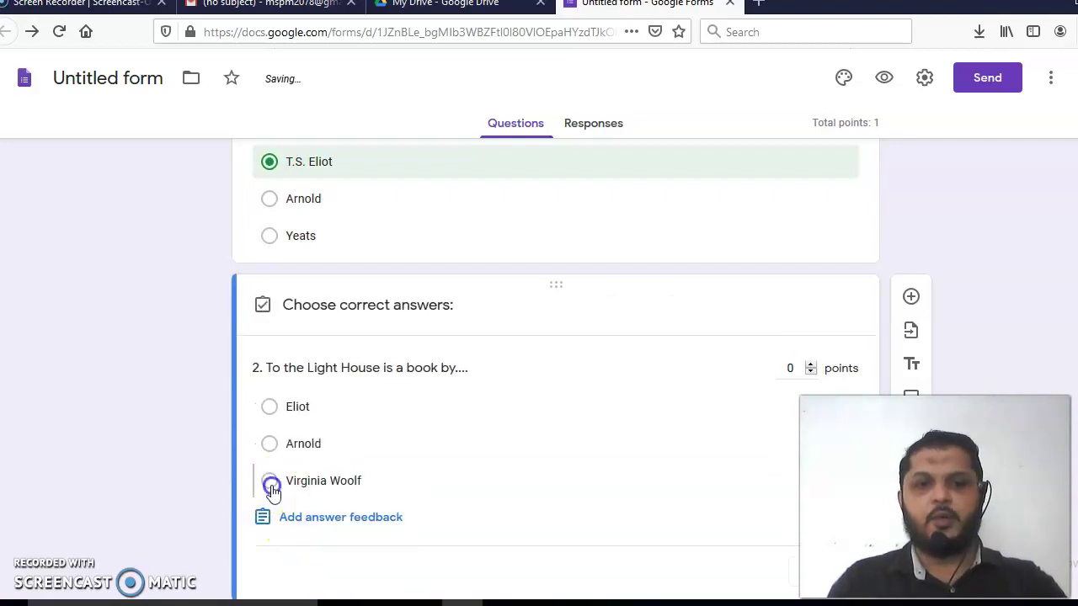
left_click(269, 482)
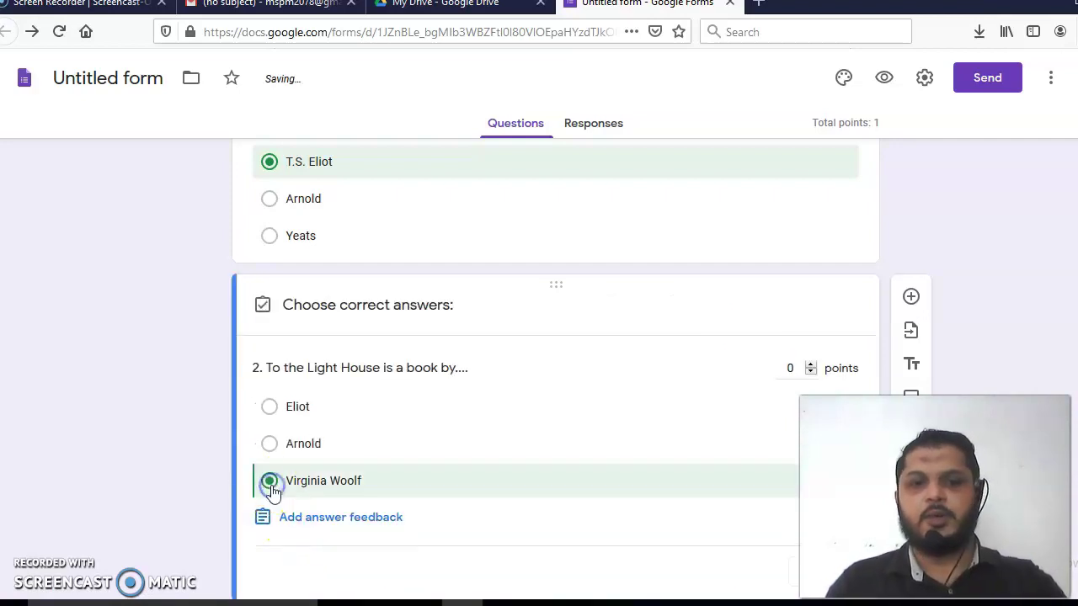
left_click(810, 366)
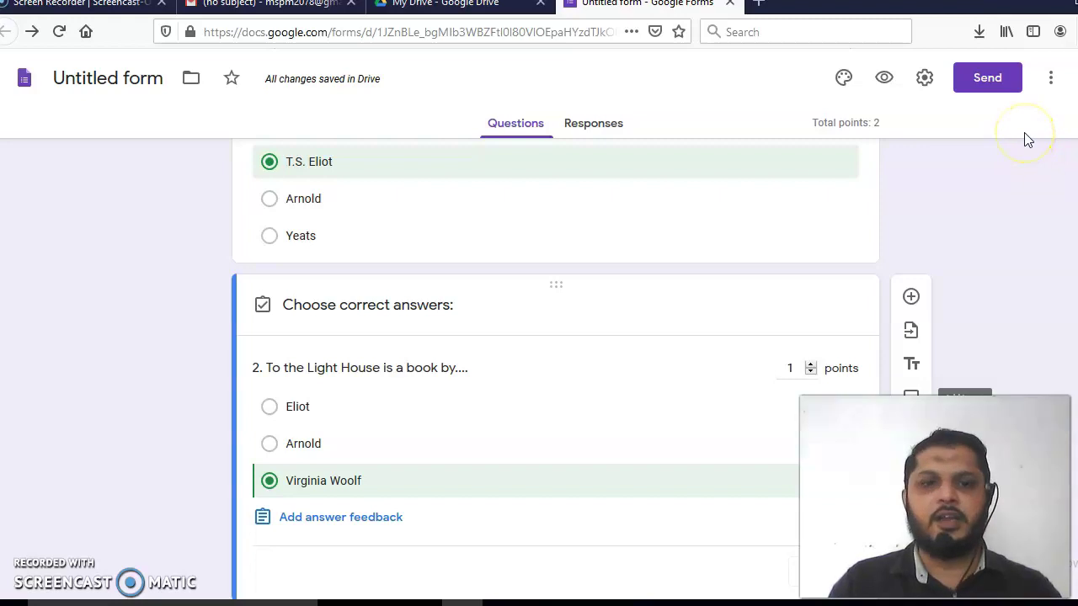
Copy a shortened link to the quiz from the Send dialog.
left_click(993, 84)
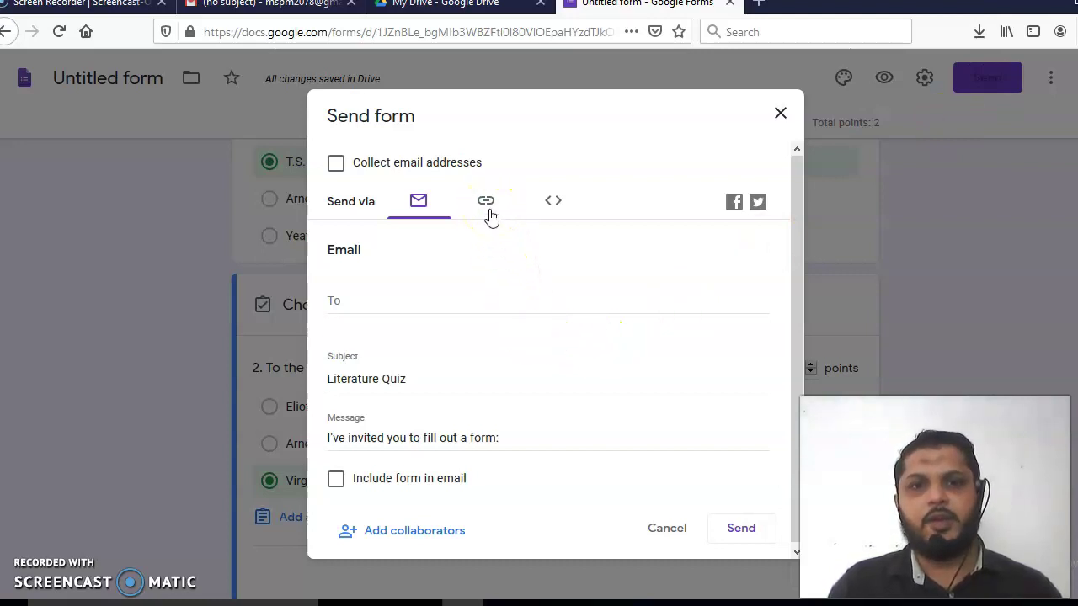
left_click(488, 206)
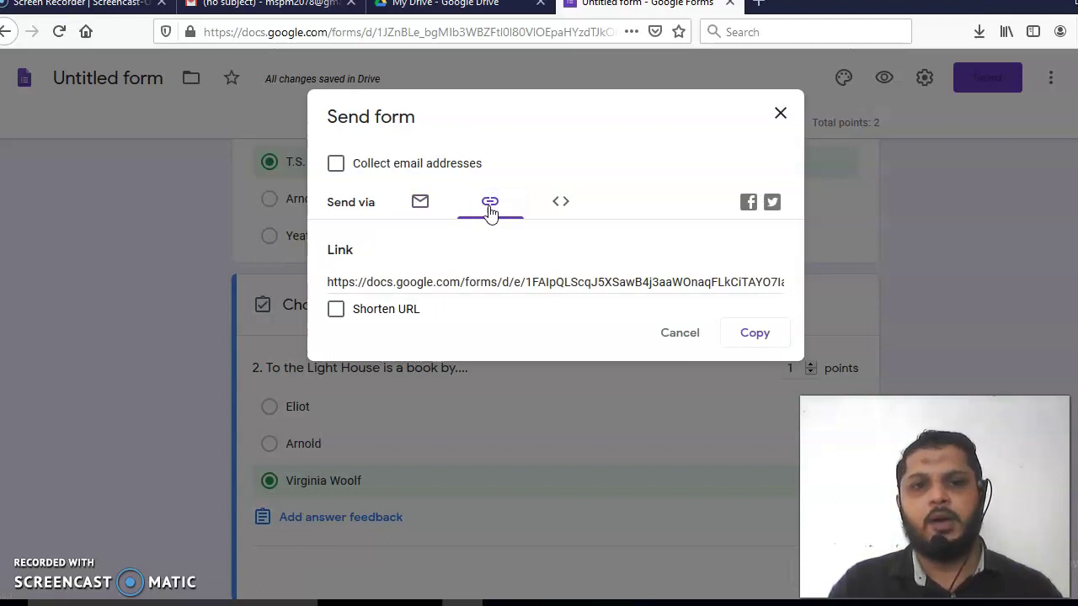
left_click(336, 314)
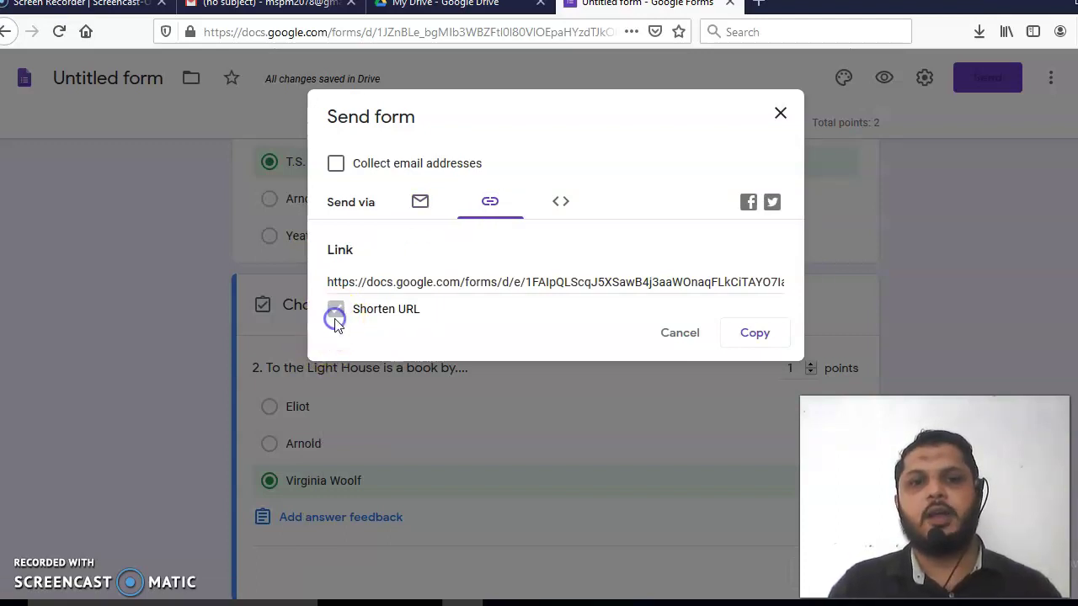
left_click(755, 334)
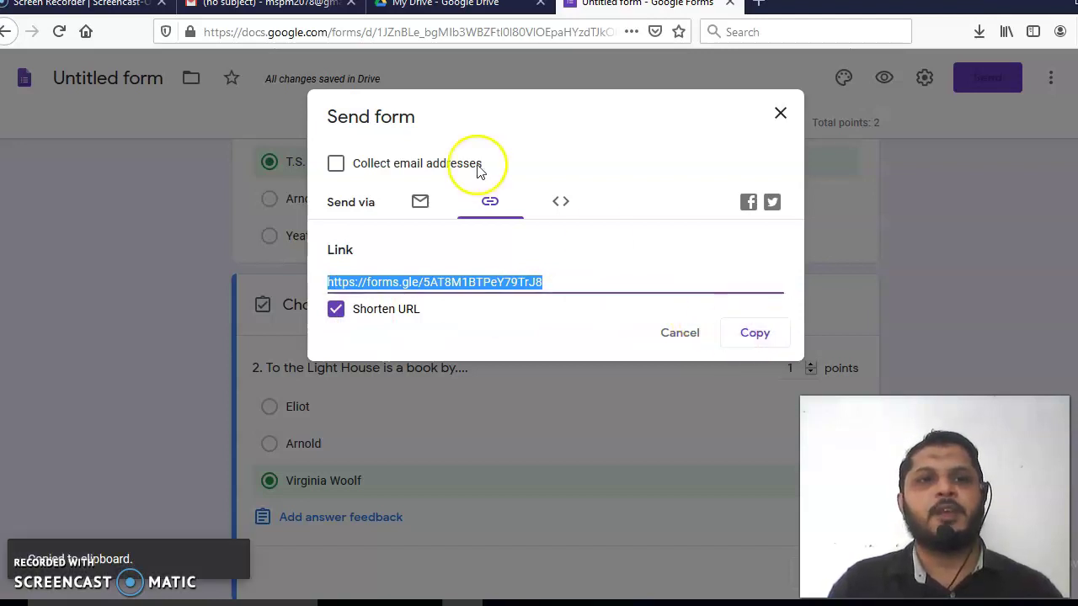
Email the copied quiz link to the suggested contact in Gmail.
left_click(314, 7)
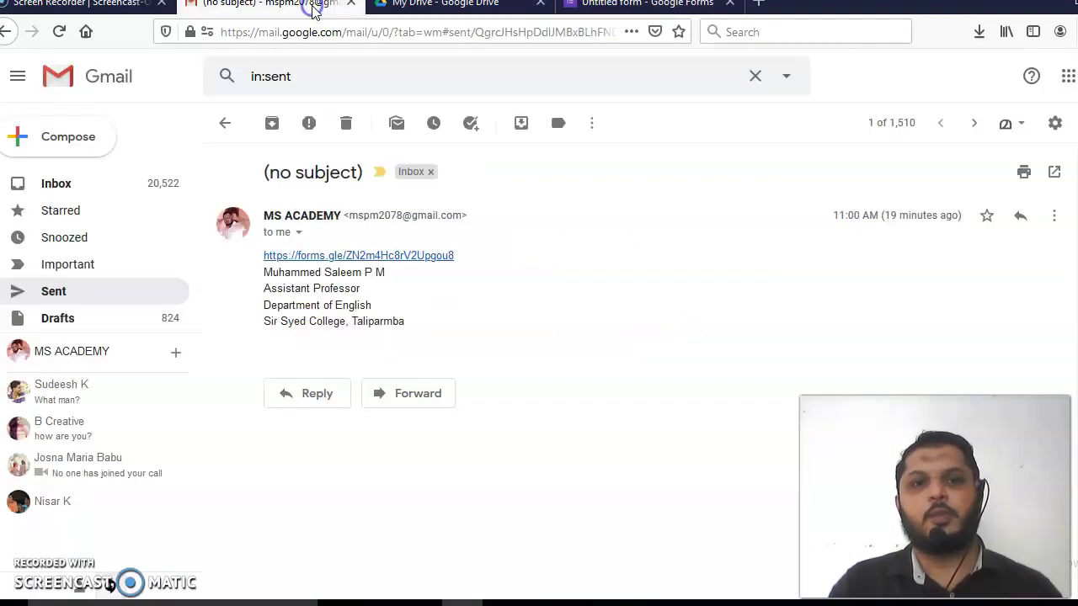
left_click(96, 140)
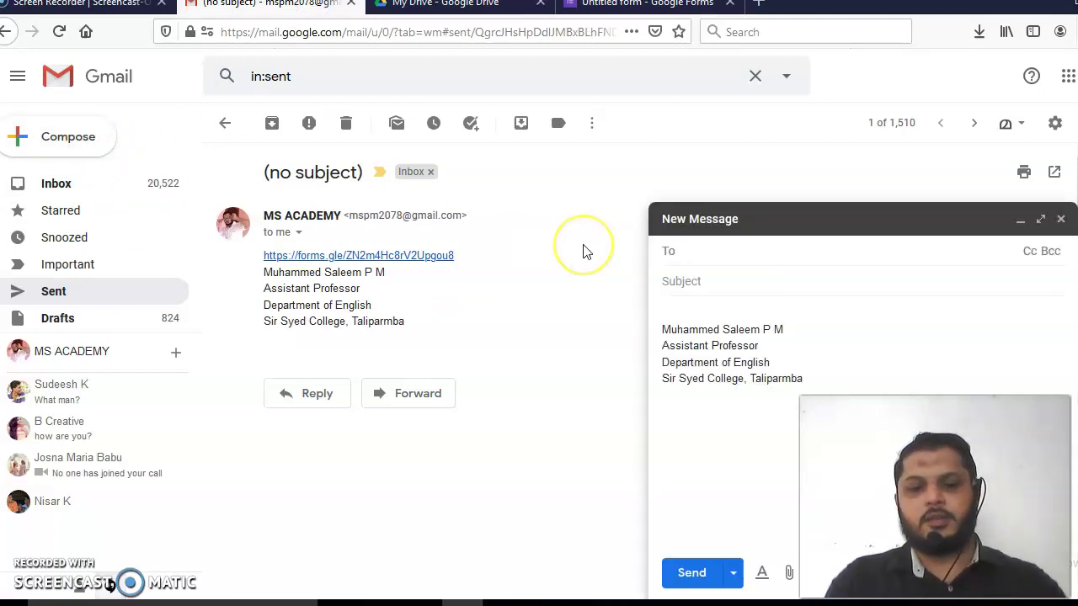
type("ms")
left_click(778, 289)
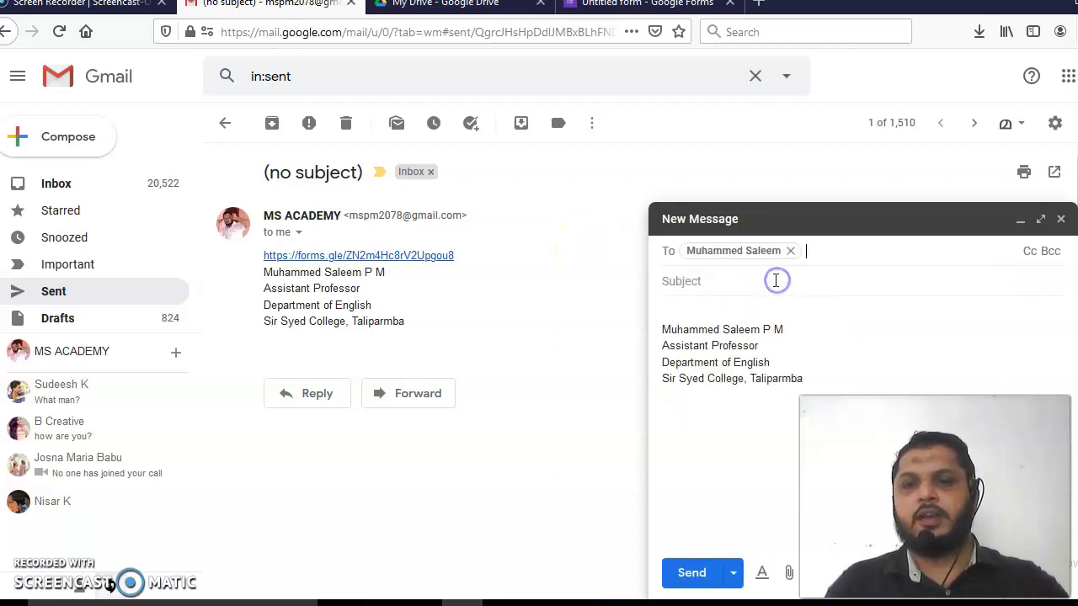
left_click(696, 309)
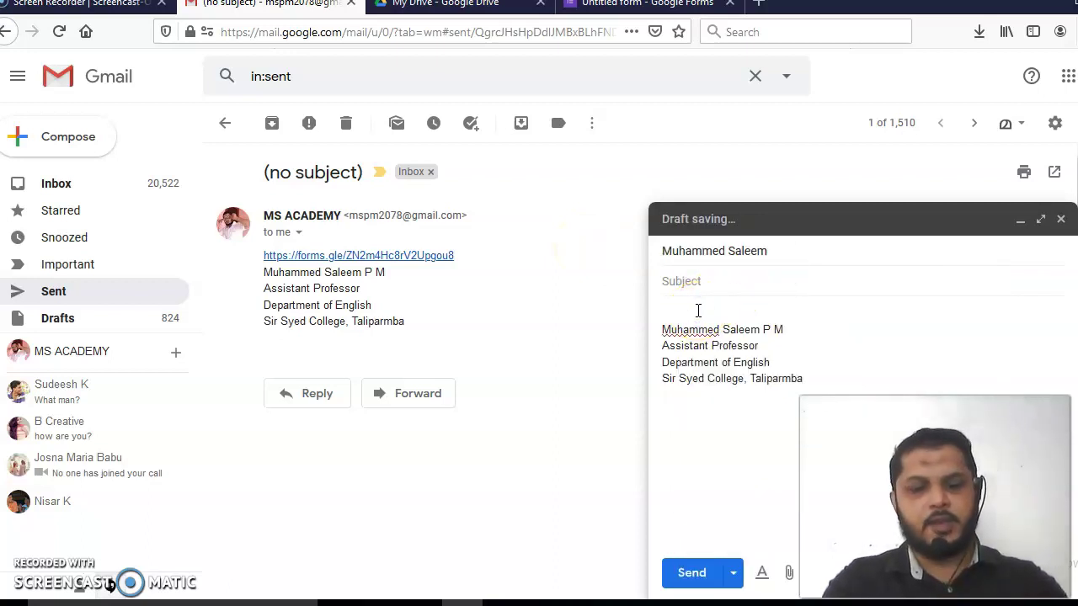
key("ctrl+v")
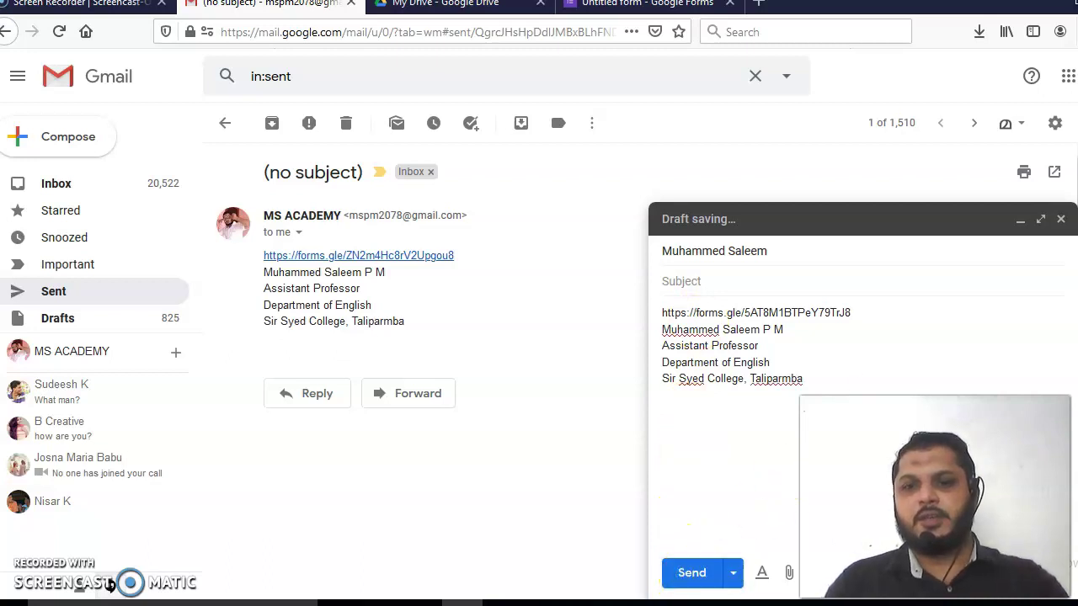
left_click(699, 575)
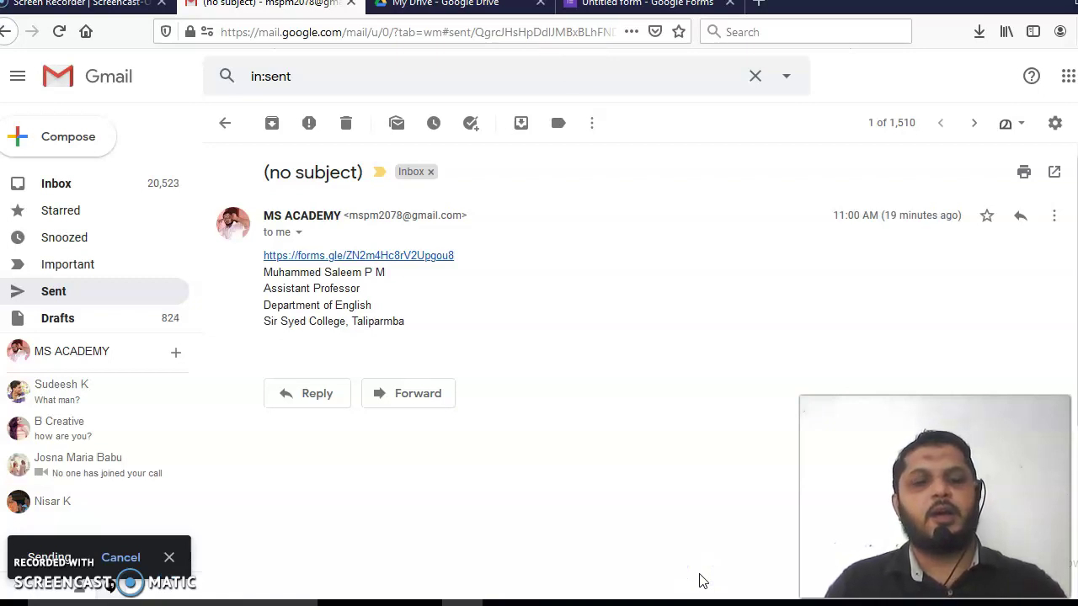
Open the newly received quiz email from the inbox.
left_click(220, 568)
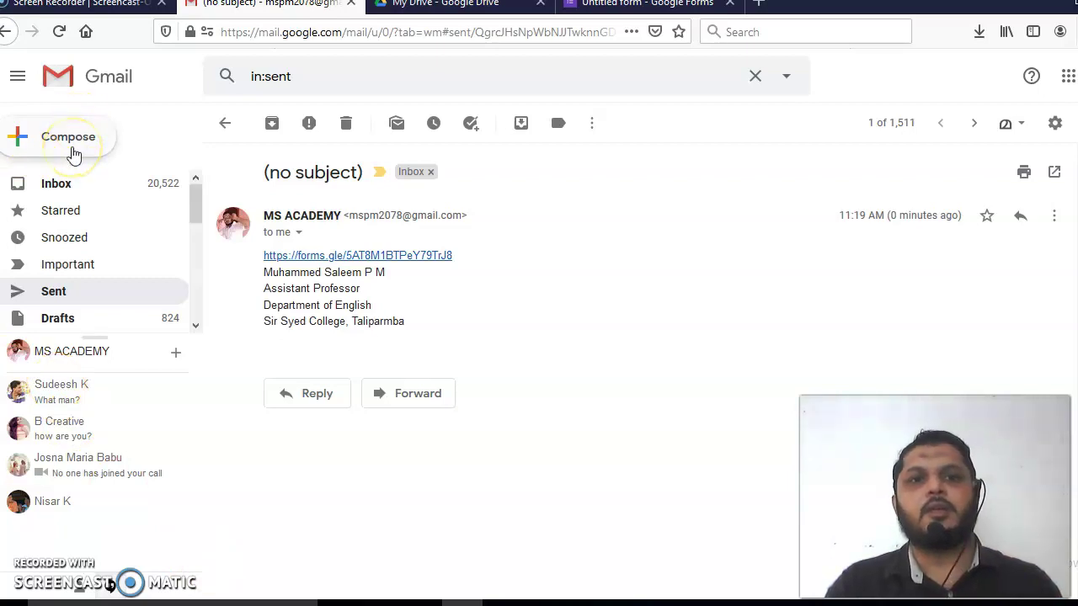
left_click(67, 185)
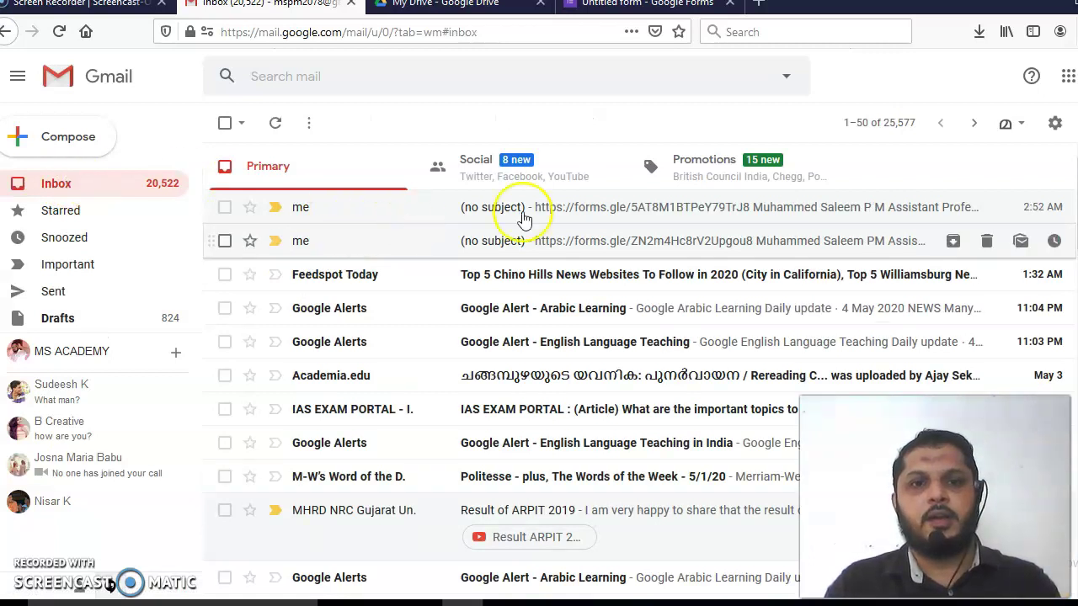
left_click(592, 212)
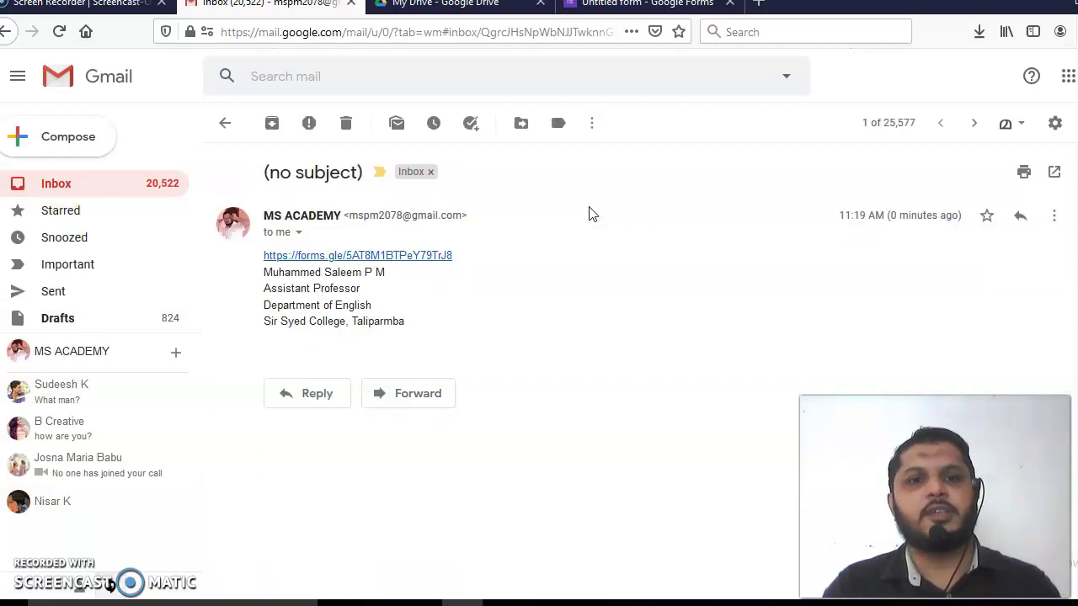
Open the quiz from the forms.gle link, answer Arnold to both questions, and submit.
left_click(436, 257)
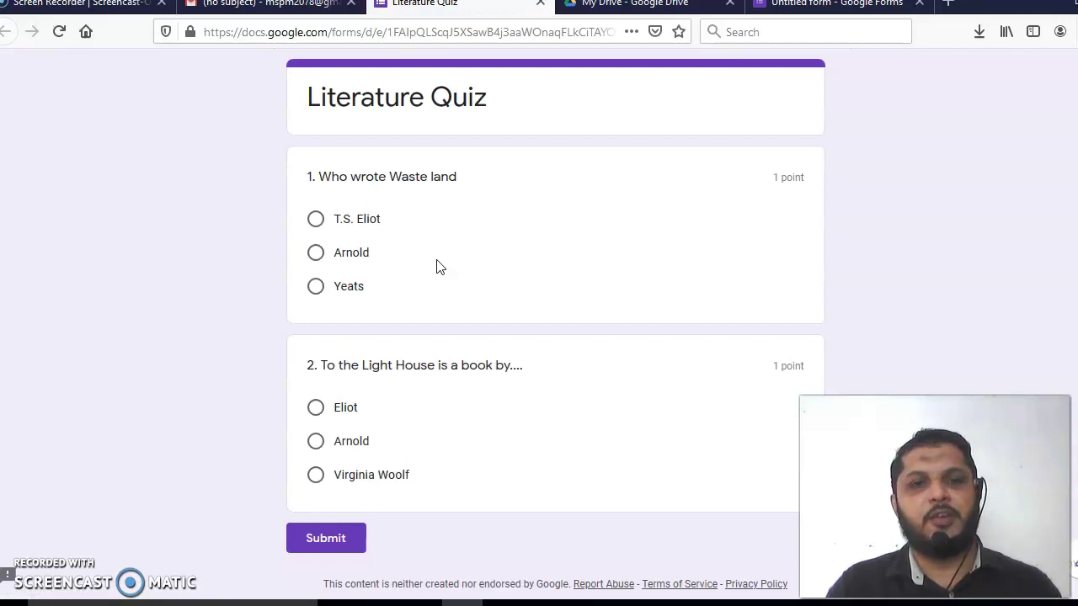
left_click(316, 253)
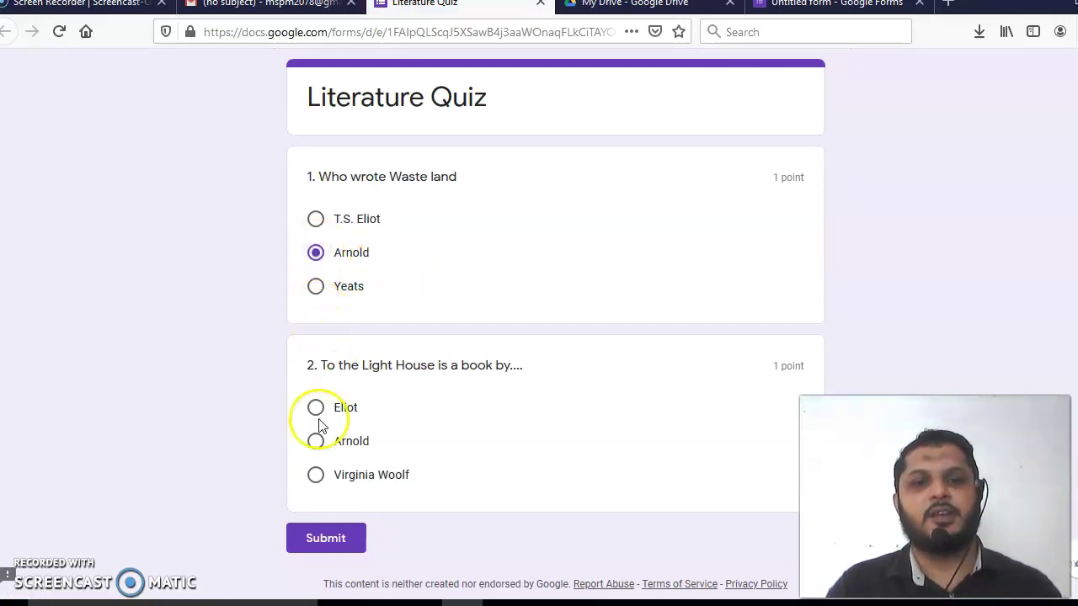
left_click(315, 446)
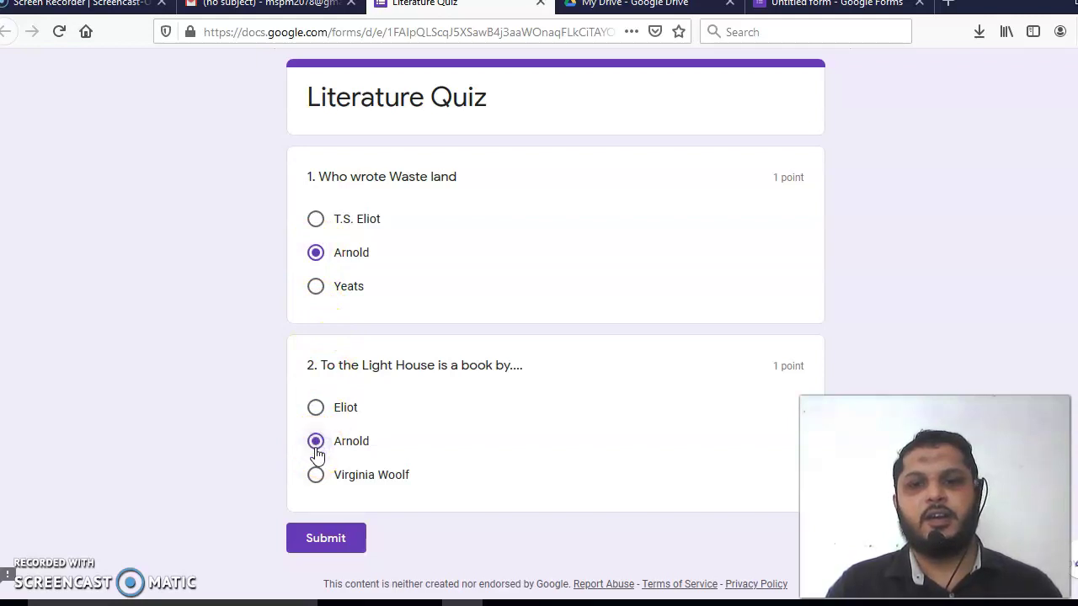
left_click(317, 539)
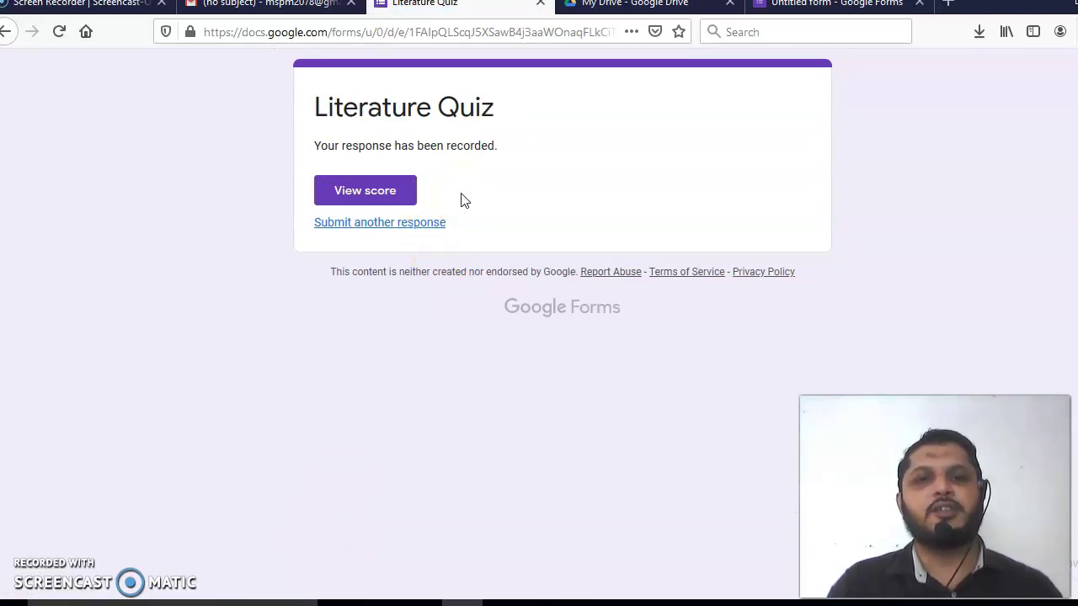
View the quiz score of 0/2, with T.S. Eliot and Virginia Woolf shown as the correct answers.
left_click(385, 194)
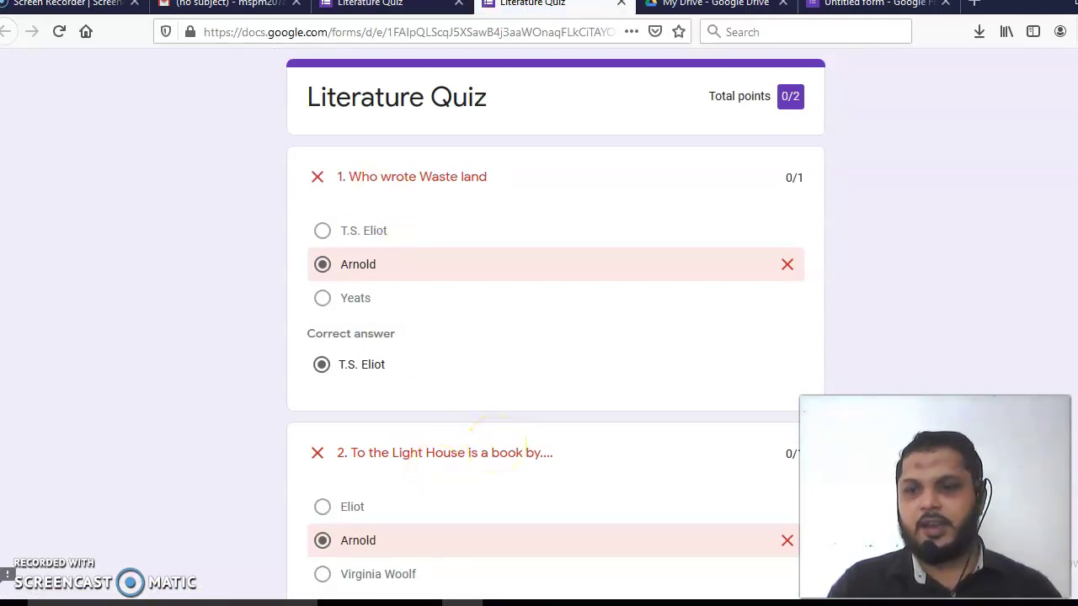
scroll(497, 438, "down", 2)
scroll(496, 438, "down", 2)
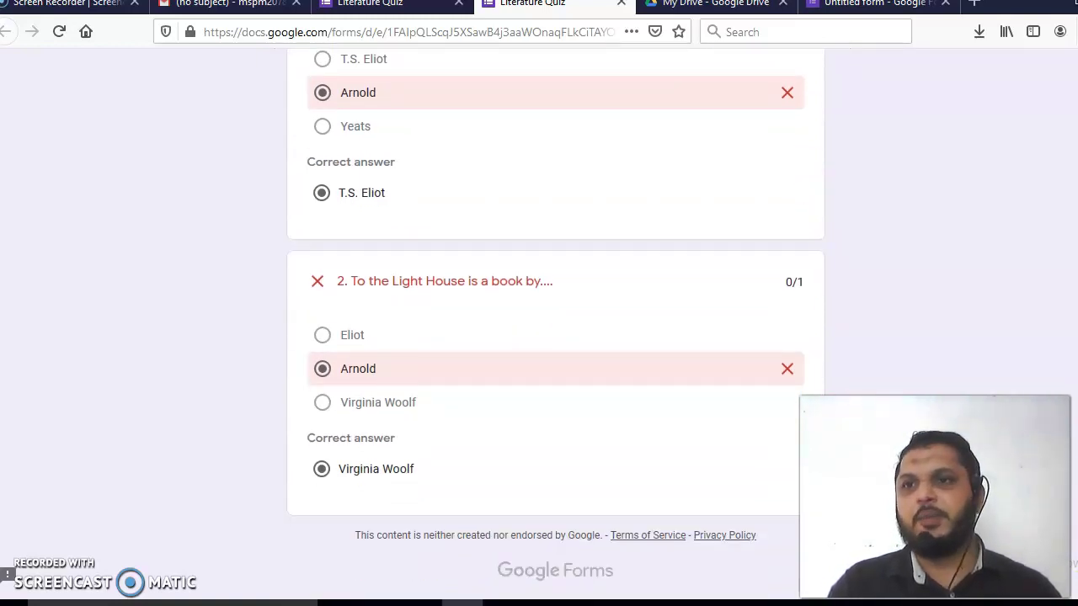
scroll(539, 337, "up", 4)
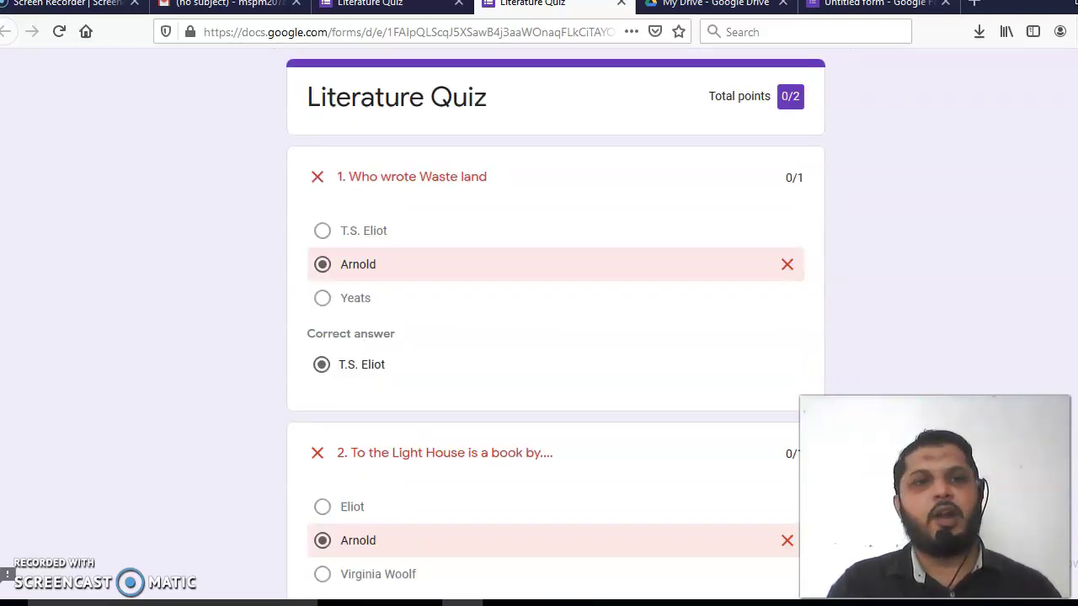